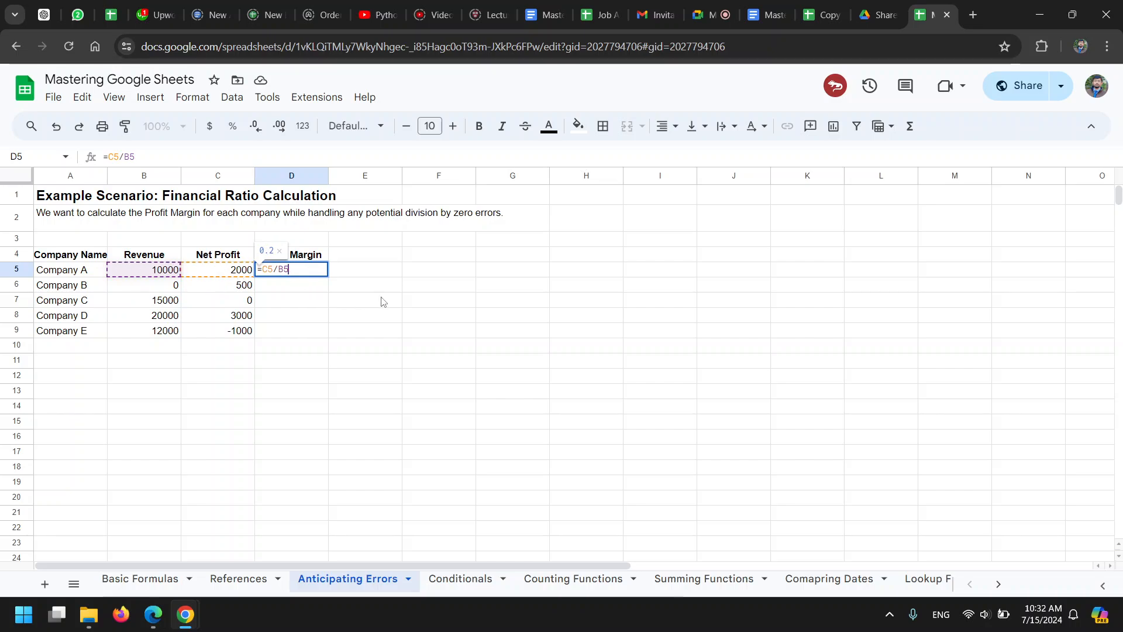
# - Confirm the profit margin formula =C5/B5 in D5 and copy it down through D9
pyautogui.press('Return')
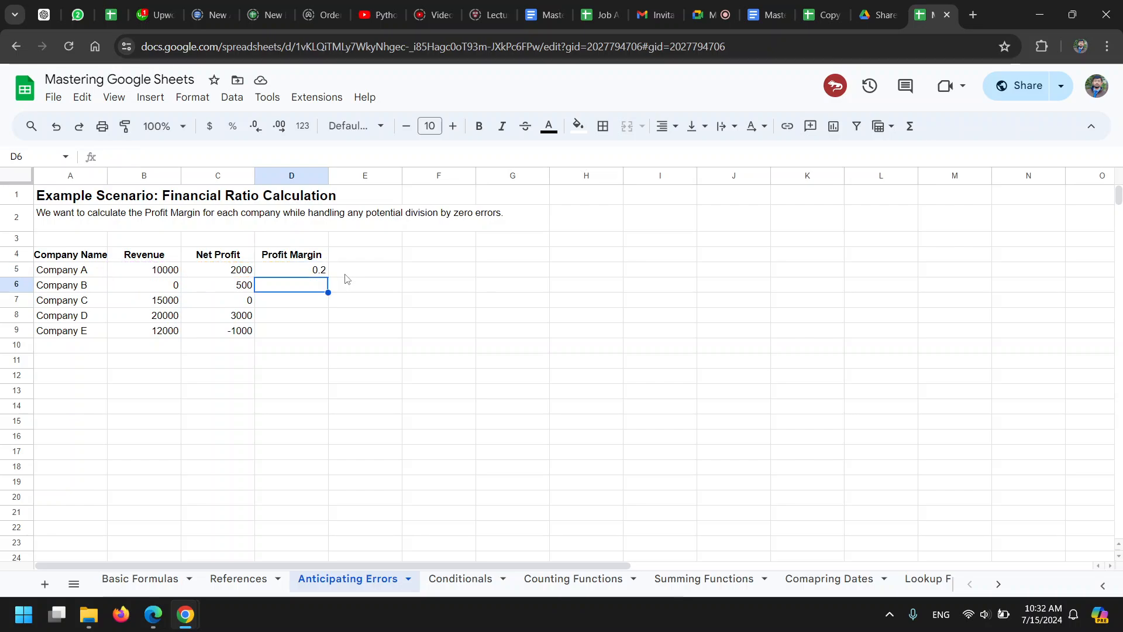
pyautogui.click(325, 269)
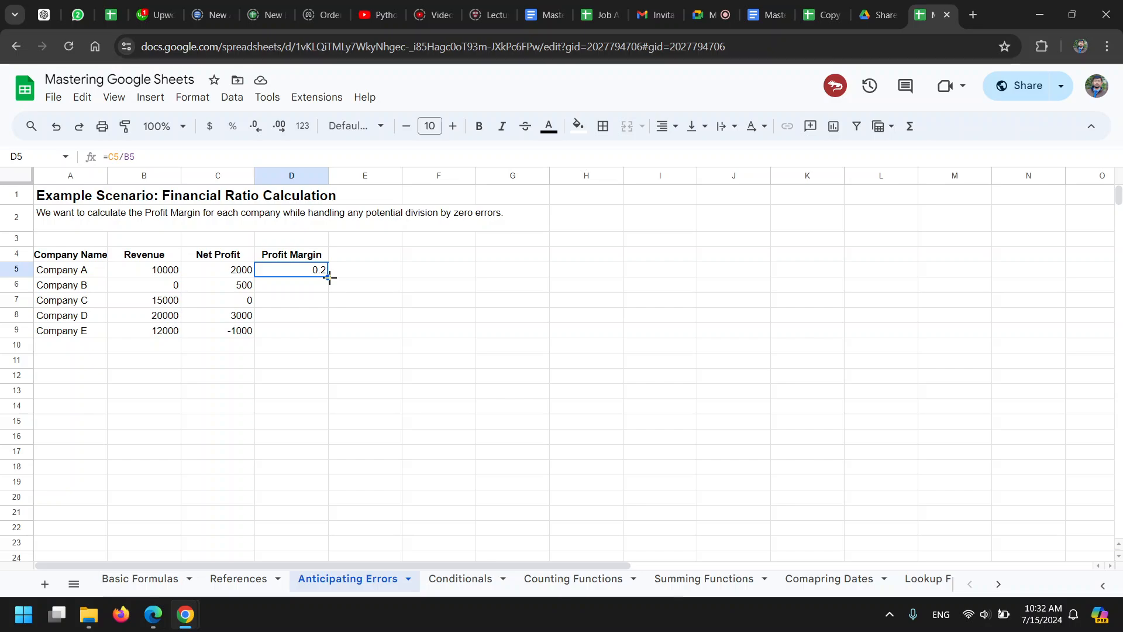
pyautogui.moveTo(329, 277); pyautogui.dragTo(320, 332)
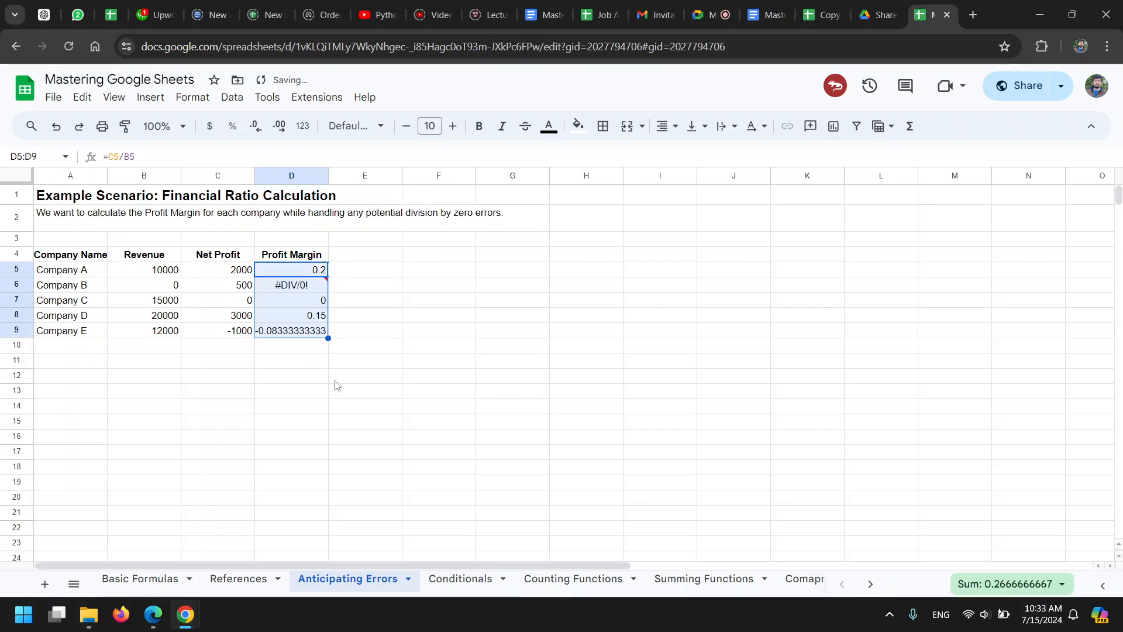
# - Inspect the error note on Company B's profit margin and the revenue cell it divides by
pyautogui.moveTo(268, 295)
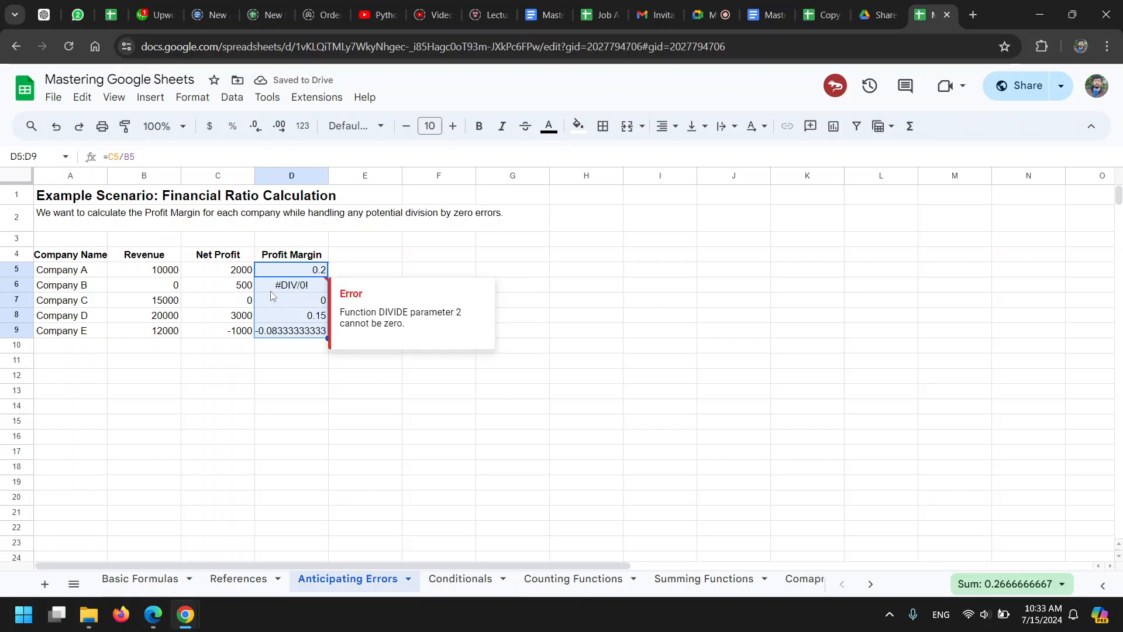
pyautogui.click(169, 290)
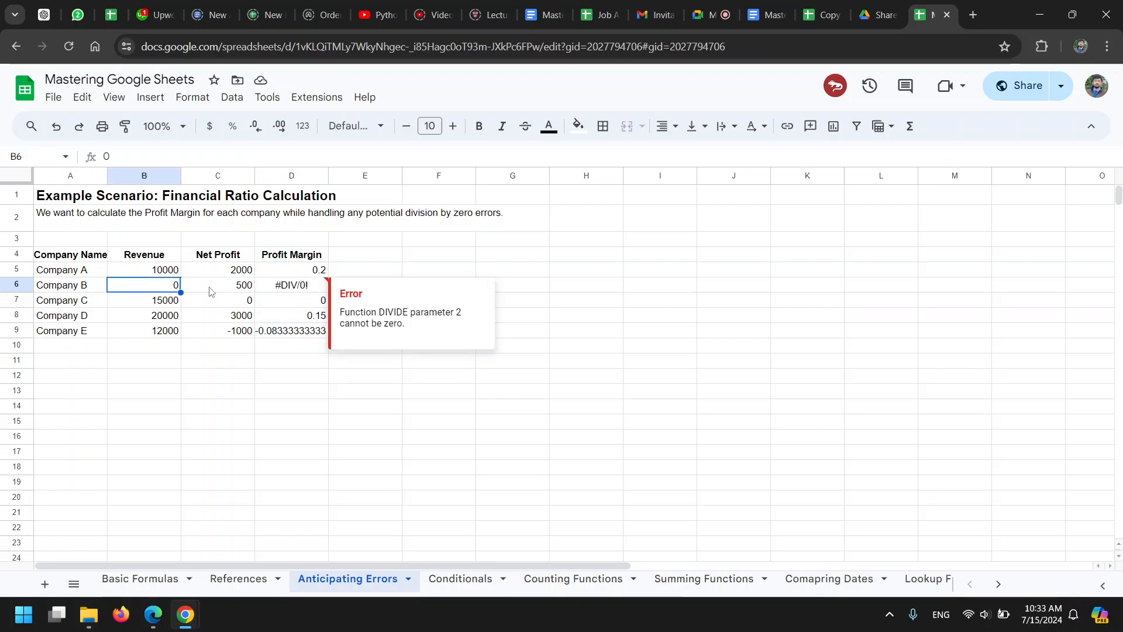
pyautogui.moveTo(309, 289)
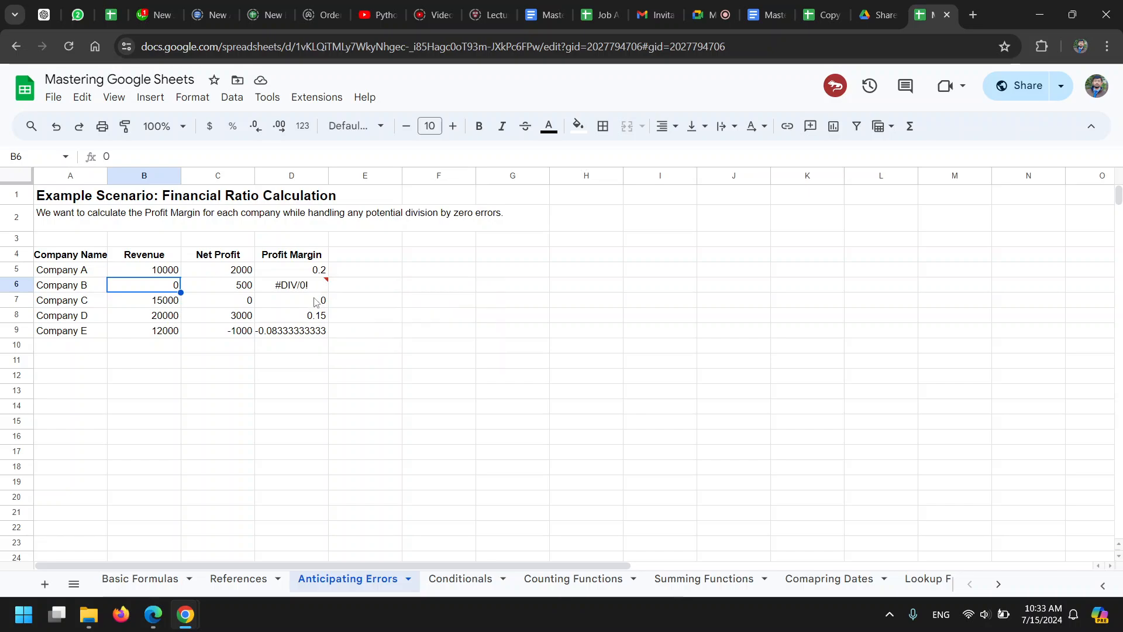
# - Wrap the C5/B5 division in D5 in an IFERROR function and review its value and value_if_error arguments
pyautogui.click(315, 272)
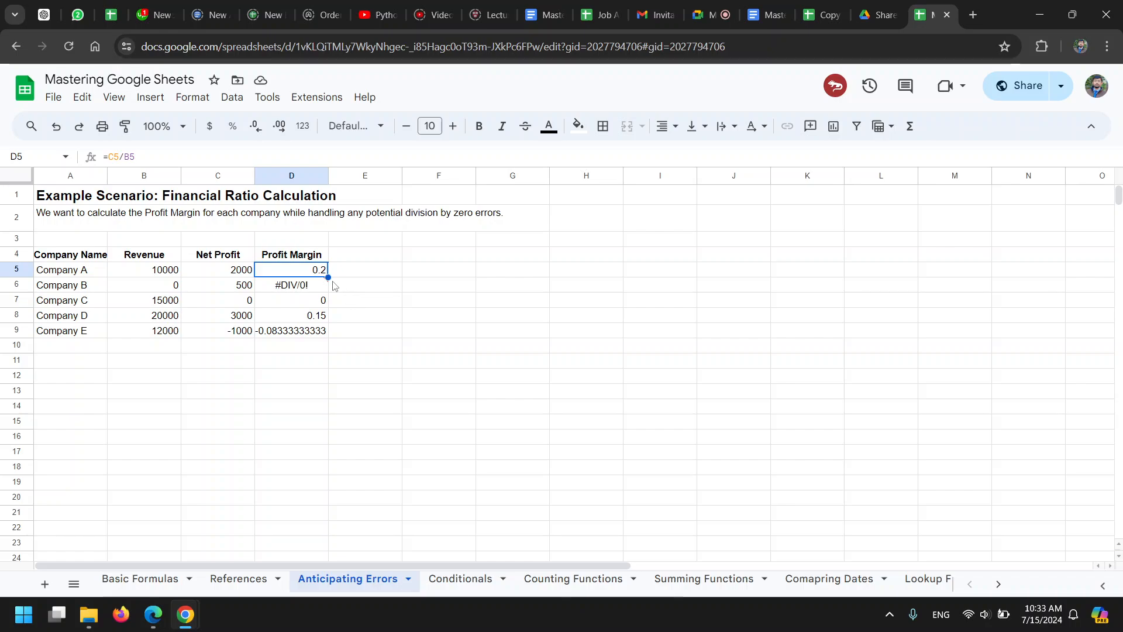
pyautogui.click(107, 156)
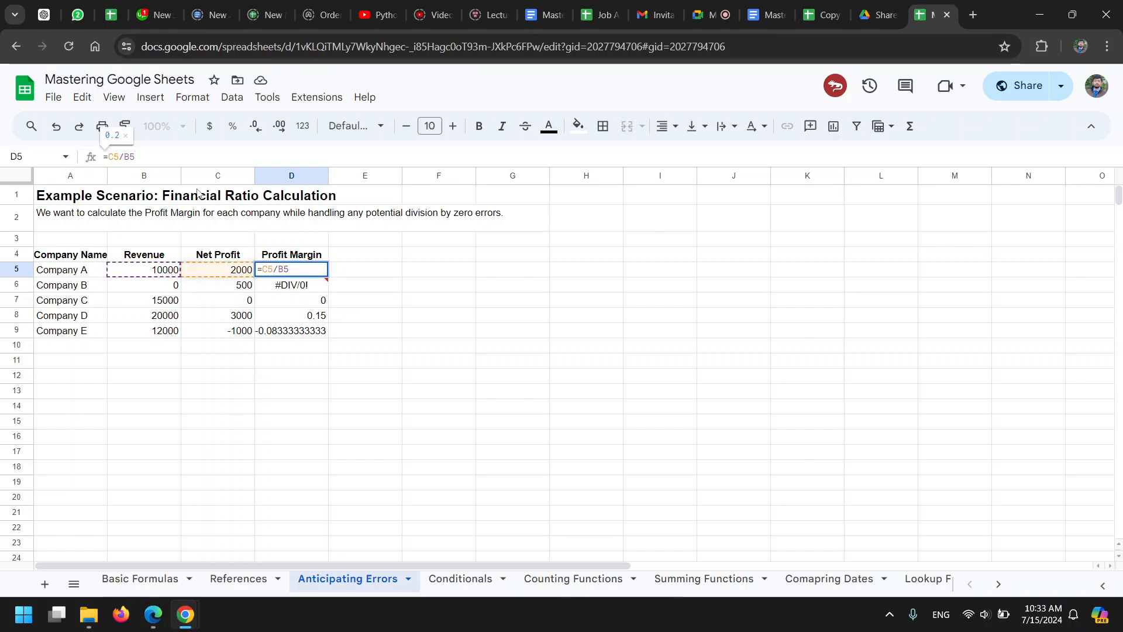
pyautogui.write('iferror(')
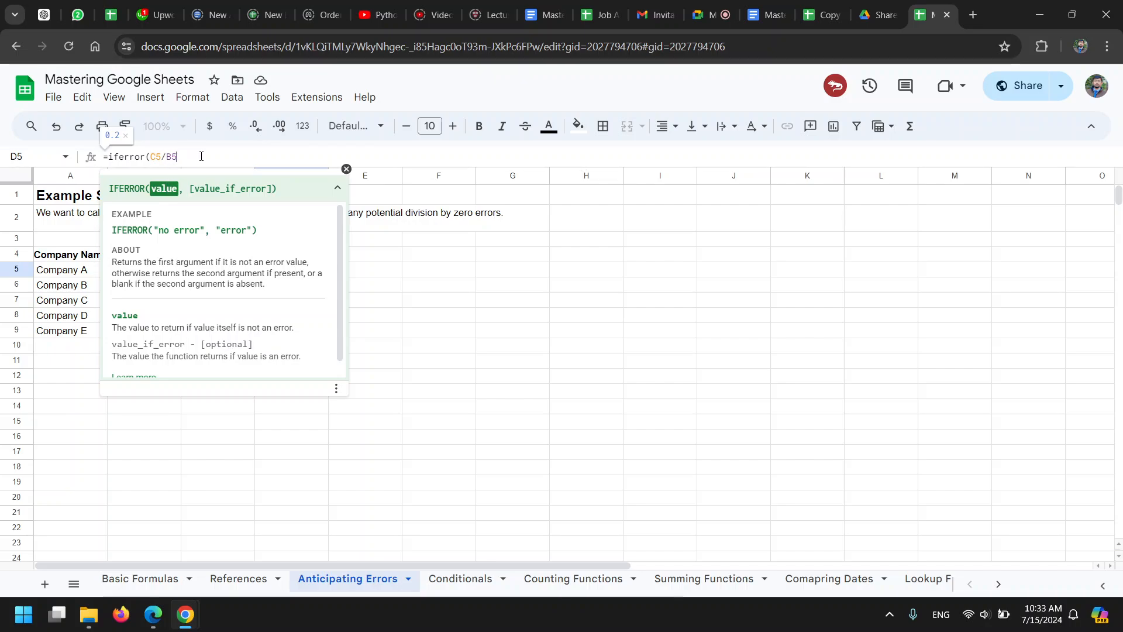
pyautogui.moveTo(150, 152); pyautogui.dragTo(179, 154)
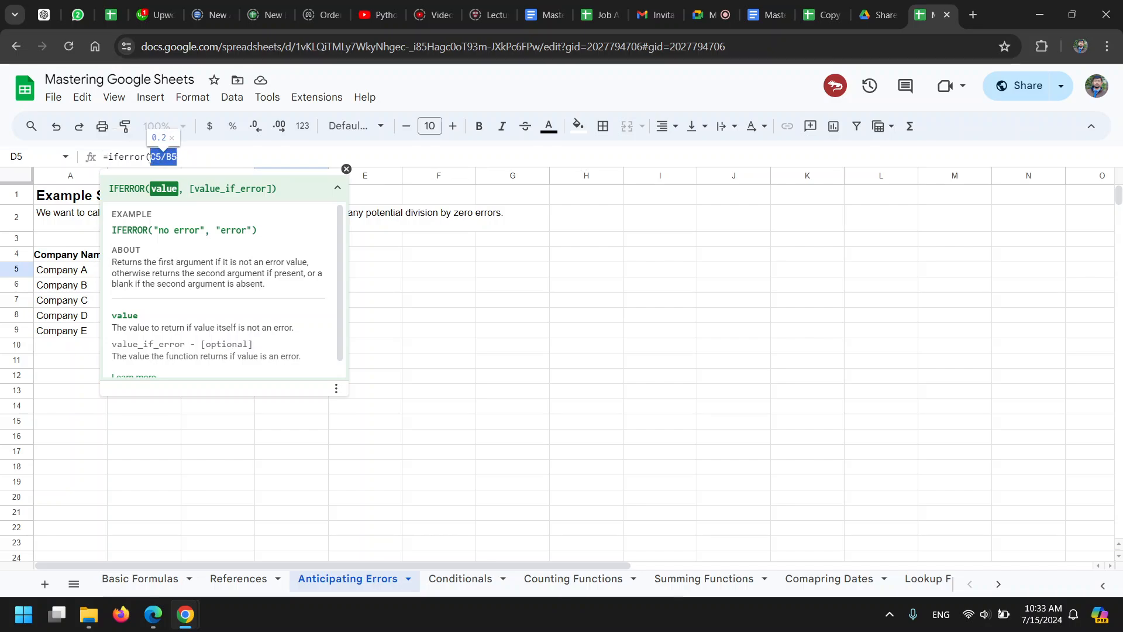
pyautogui.click(183, 156)
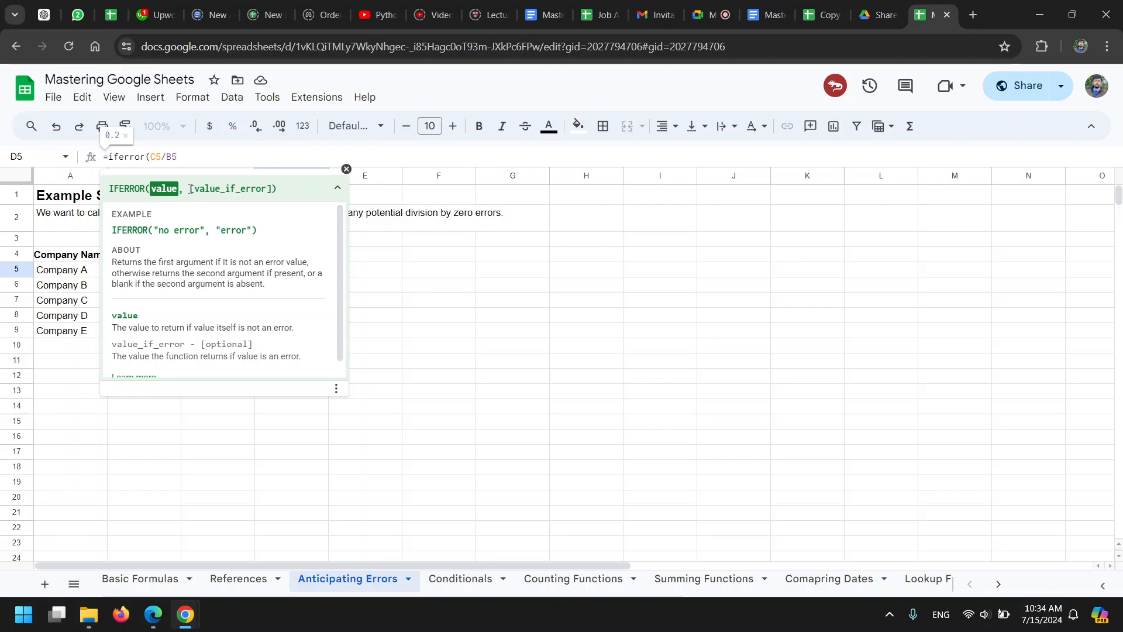
pyautogui.moveTo(190, 188); pyautogui.dragTo(274, 187)
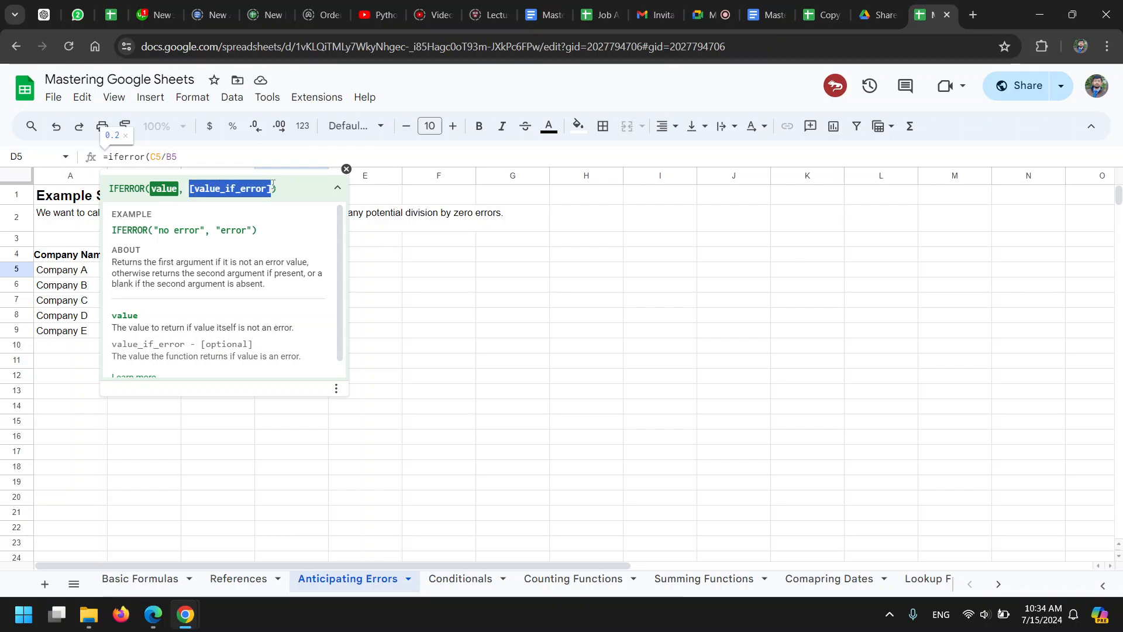
pyautogui.click(167, 190)
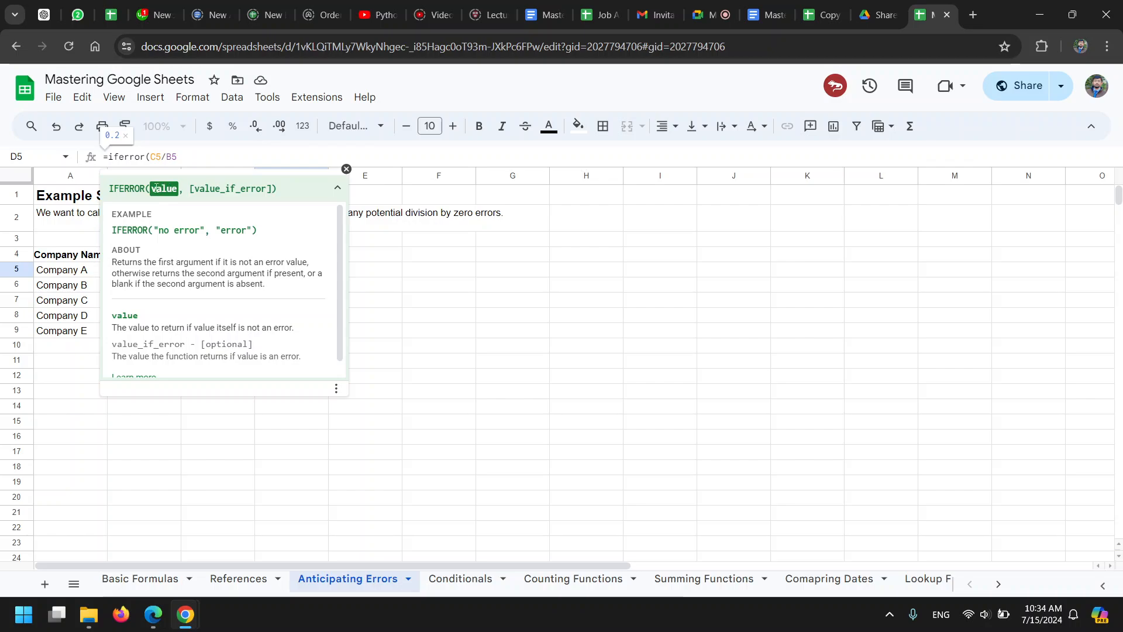
pyautogui.moveTo(192, 190); pyautogui.dragTo(272, 187)
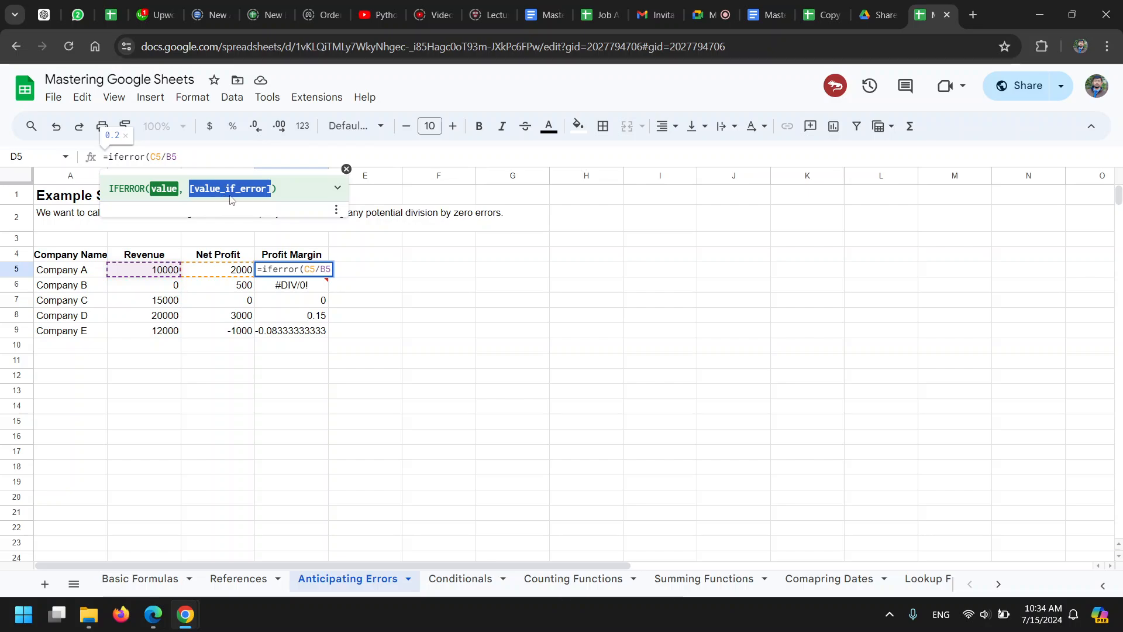
pyautogui.click(199, 157)
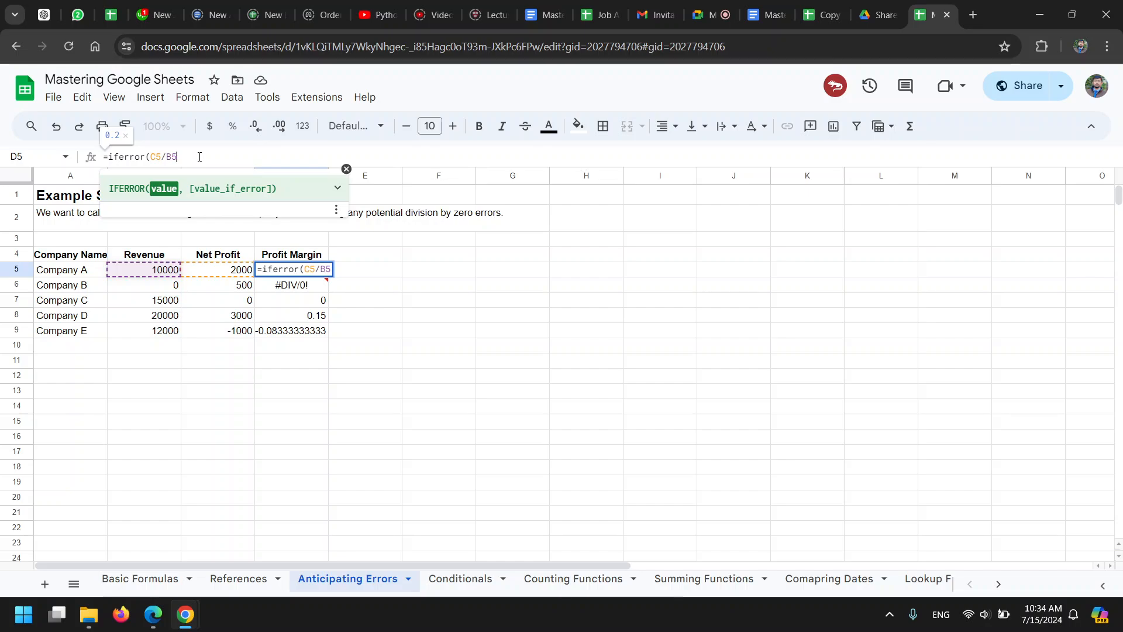
# - Add "Division by zero error" as the value_if_error argument of the IFERROR formula in D5
pyautogui.write(',"')
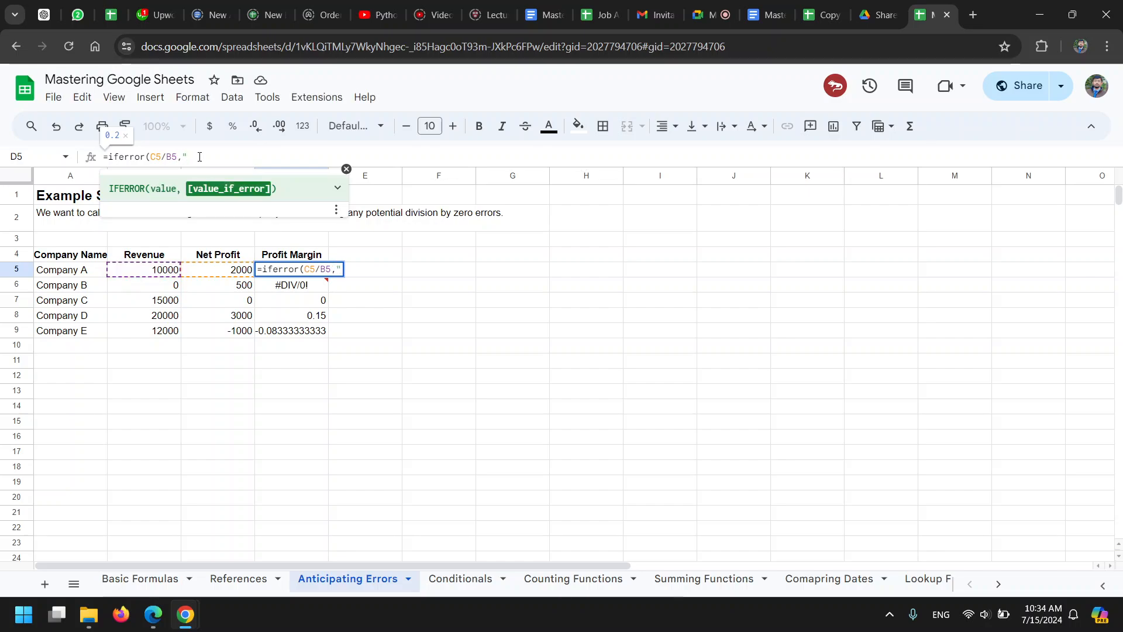
pyautogui.write('Division by ')
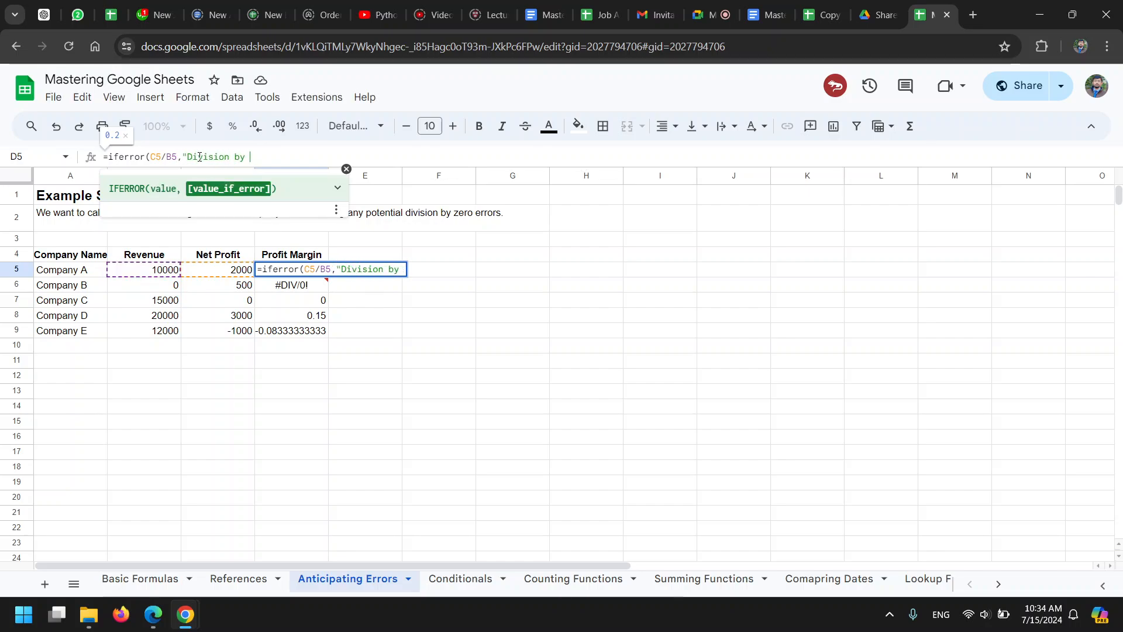
pyautogui.write('zero)')
pyautogui.press('BackSpace')
pyautogui.write('"')
pyautogui.moveTo(187, 153); pyautogui.dragTo(281, 160)
pyautogui.click(282, 160)
pyautogui.click(274, 157)
pyautogui.write('error')
pyautogui.click(328, 158)
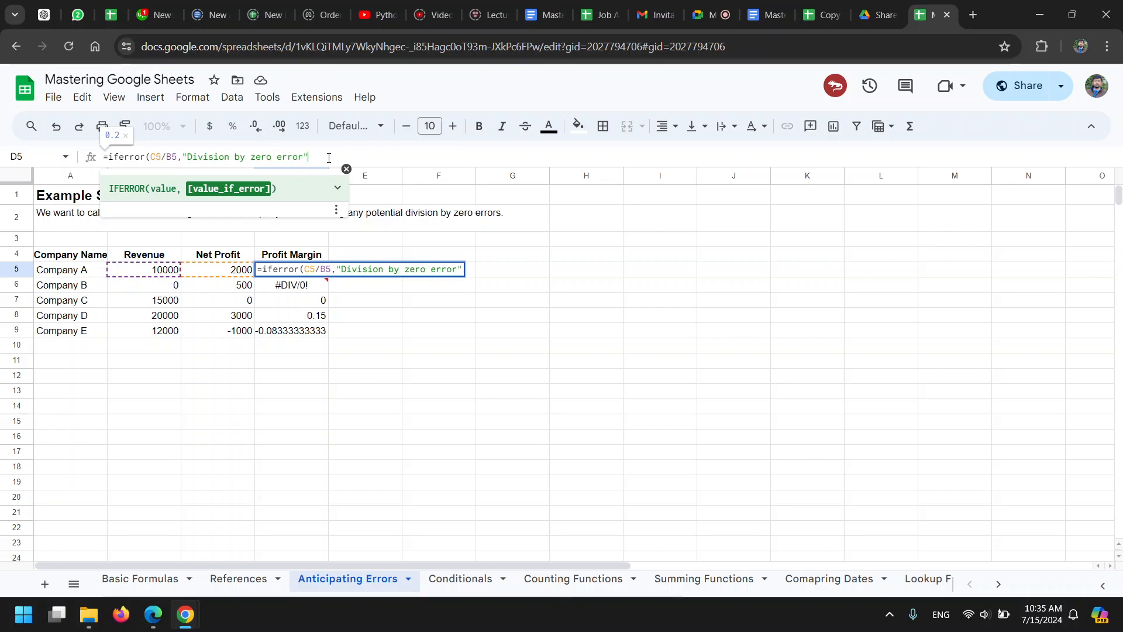
# - Close and commit the IFERROR formula in D5, and copy it down through D9
pyautogui.write(')')
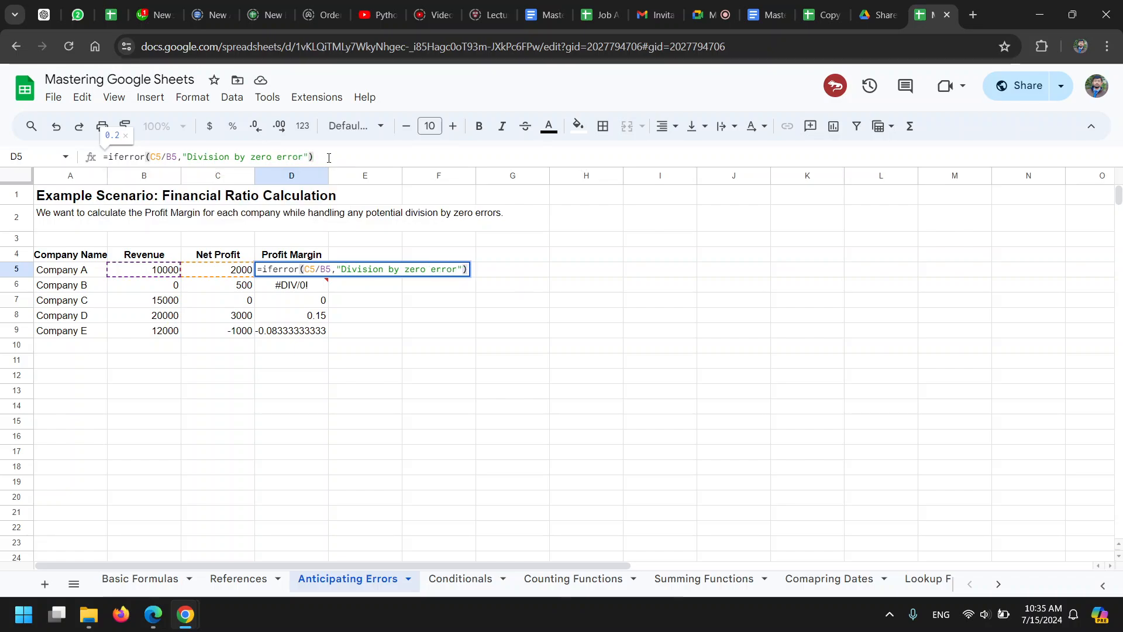
pyautogui.press('Return')
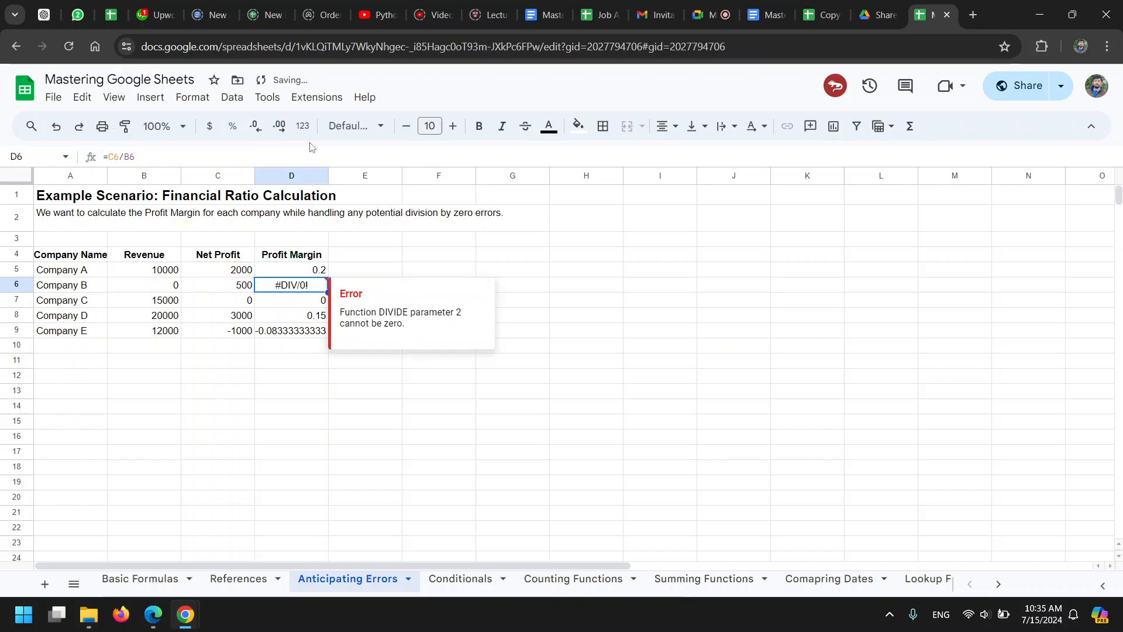
pyautogui.click(323, 274)
pyautogui.moveTo(328, 275); pyautogui.dragTo(321, 334)
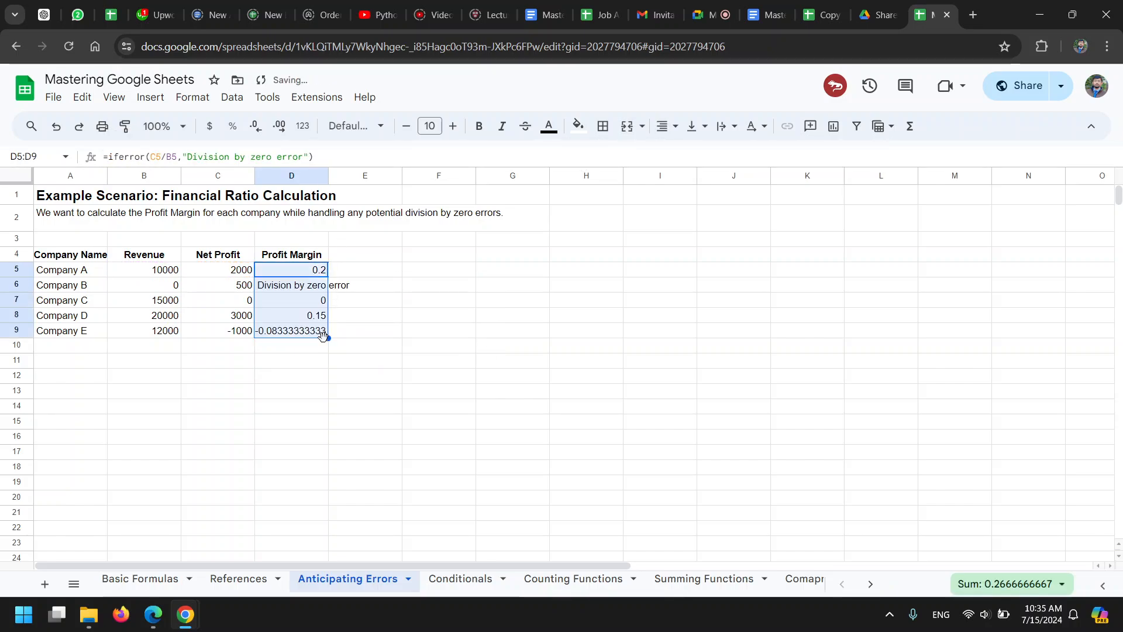
# - Replace the error text in D6's IFERROR formula with 0
pyautogui.click(278, 289)
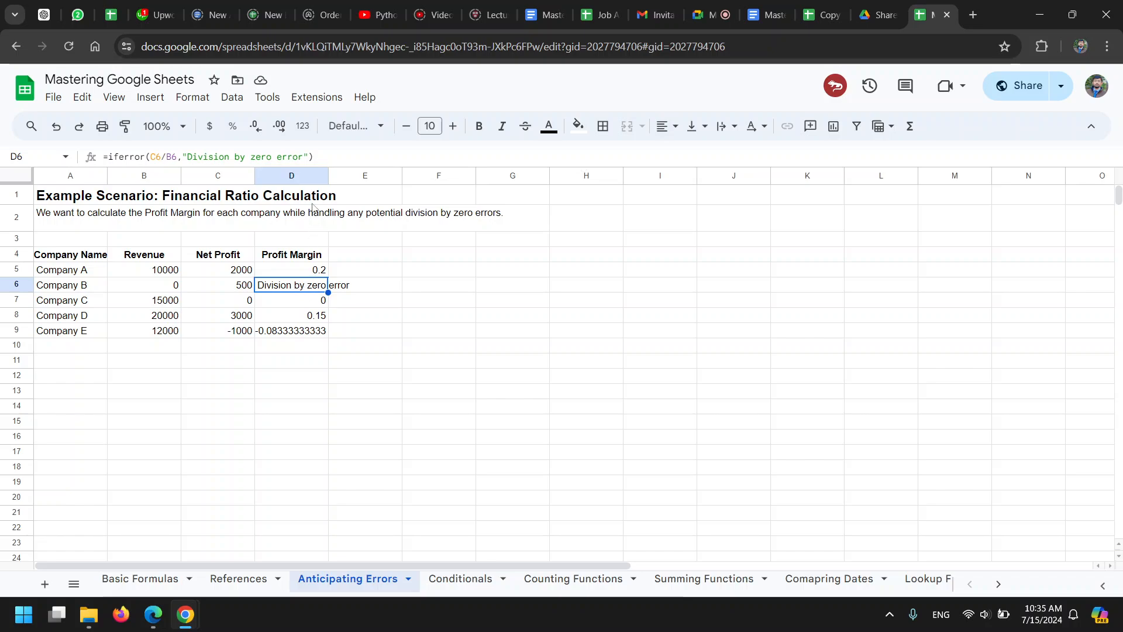
pyautogui.moveTo(309, 155); pyautogui.dragTo(182, 156)
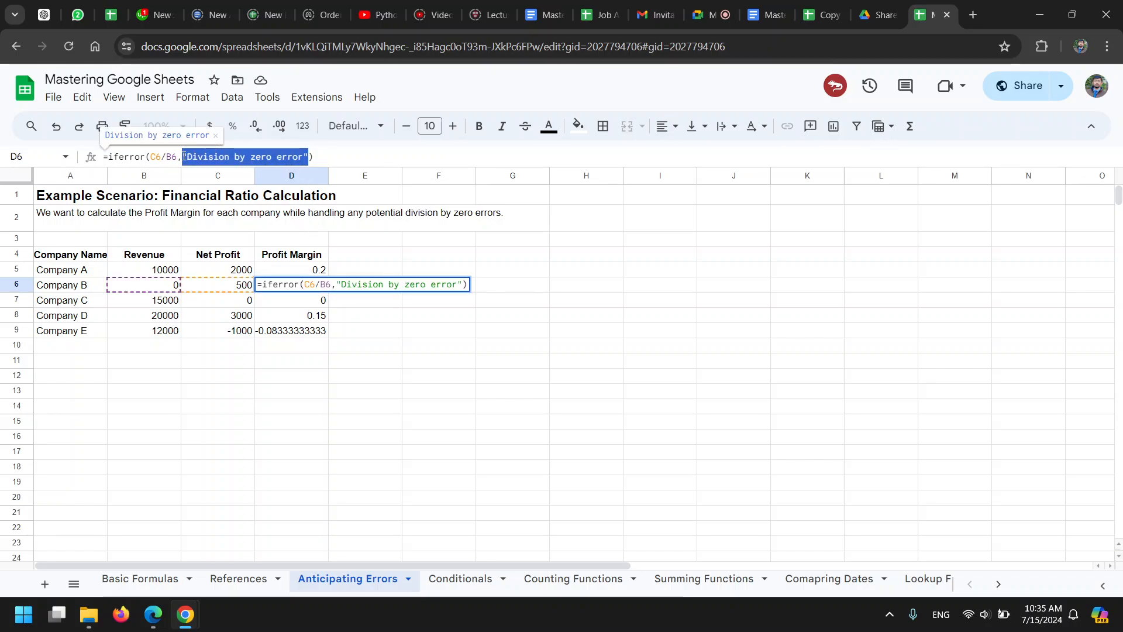
pyautogui.write('0')
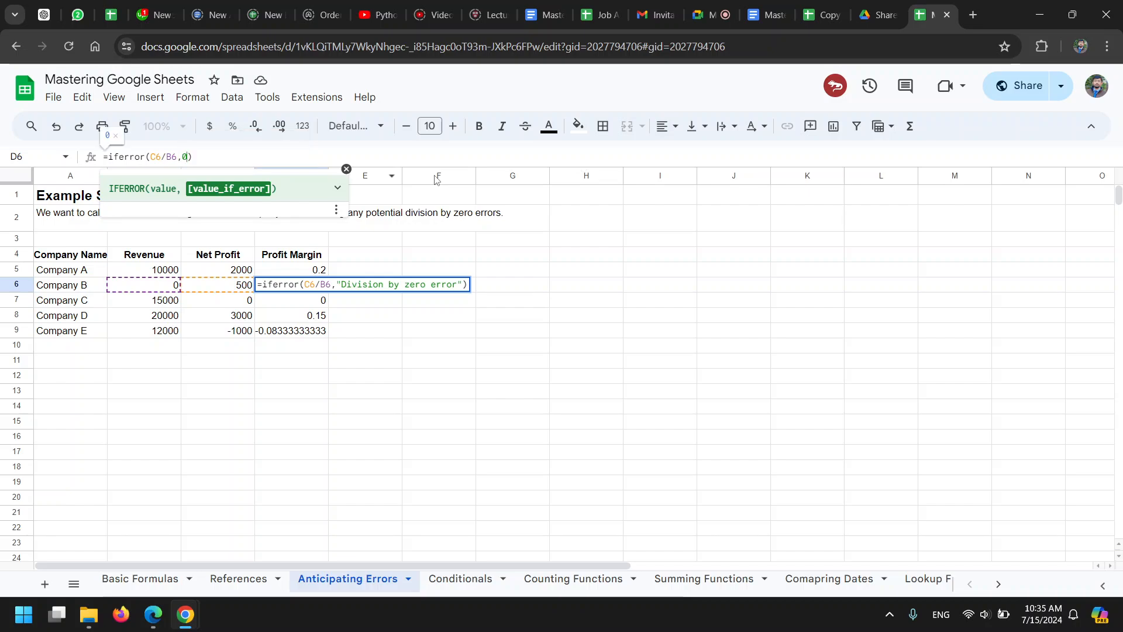
pyautogui.press('Return')
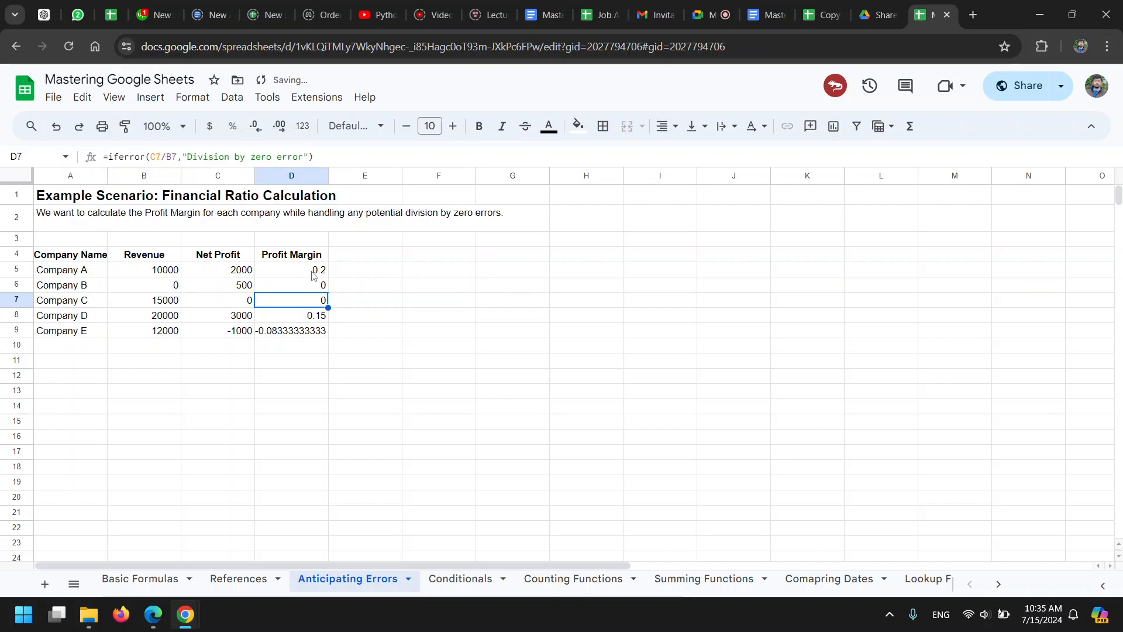
# - Set the value_if_error argument of D6's IFERROR formula to an empty string ""
pyautogui.click(321, 271)
pyautogui.click(323, 287)
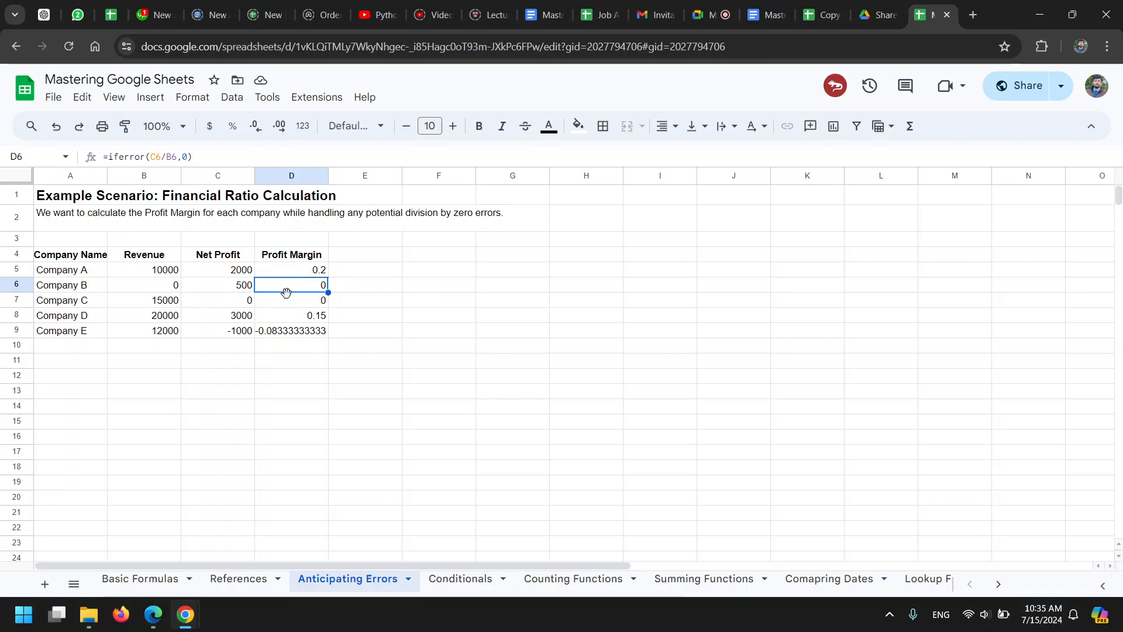
pyautogui.doubleClick(185, 156)
pyautogui.write('"""')
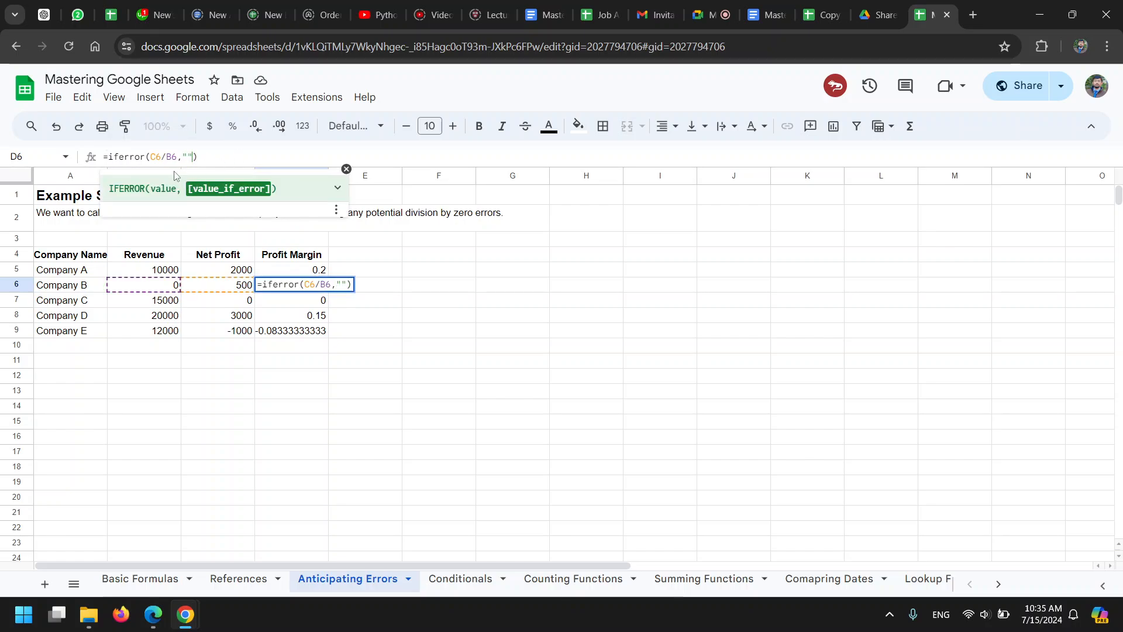
pyautogui.moveTo(181, 157); pyautogui.dragTo(192, 156)
pyautogui.click(195, 156)
pyautogui.click(189, 156)
pyautogui.press('Return')
pyautogui.click(309, 289)
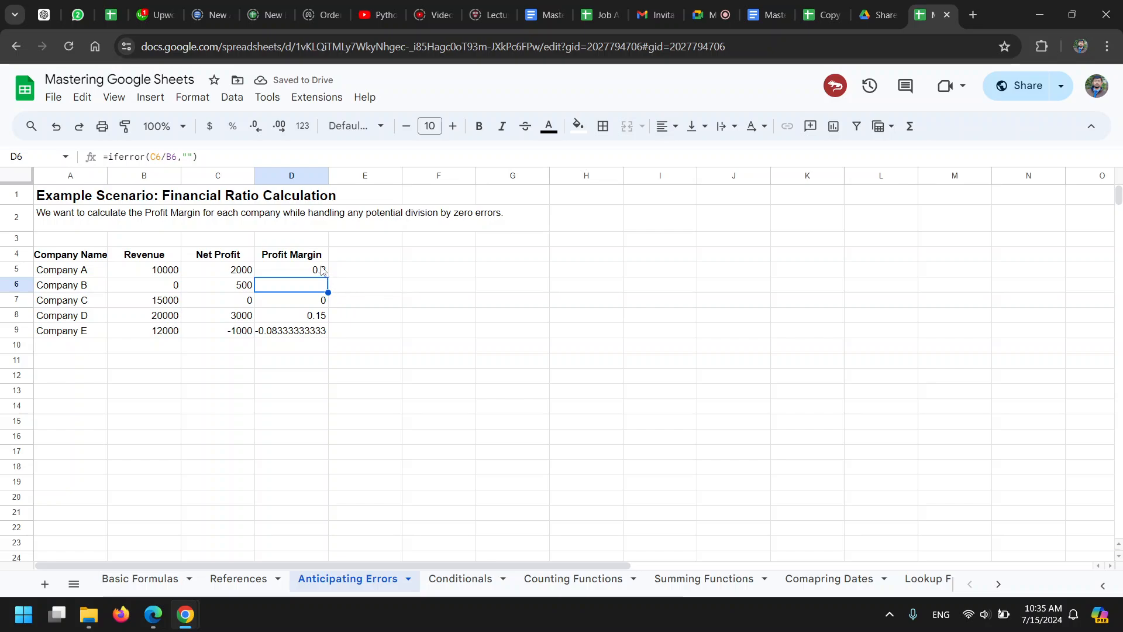
pyautogui.moveTo(323, 272); pyautogui.dragTo(320, 339)
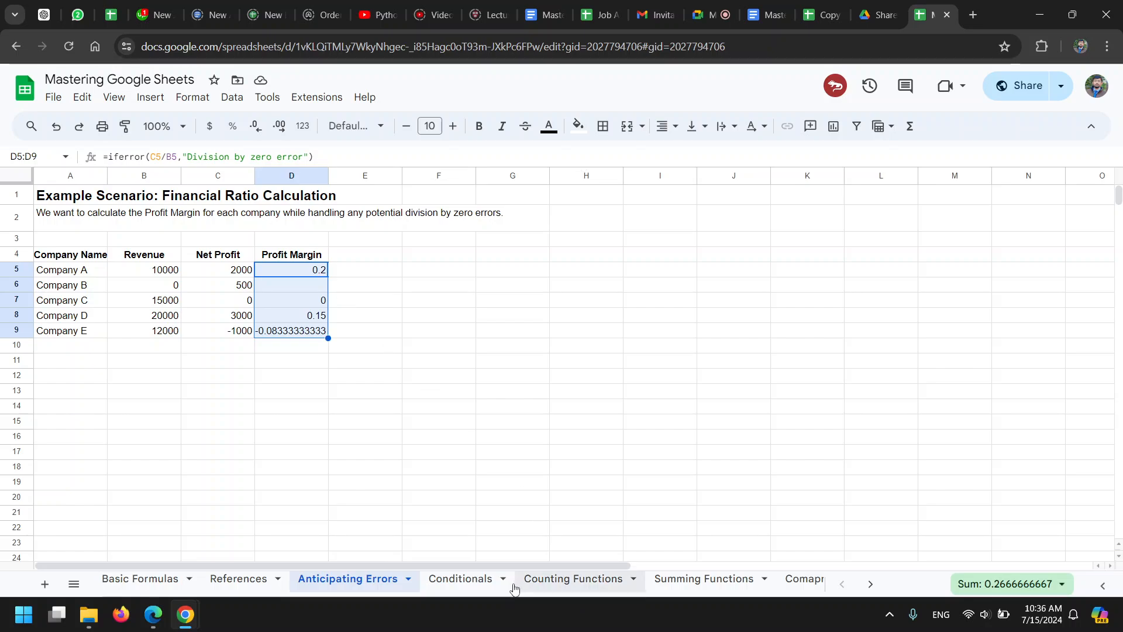
# - Try the formula =iserror(C6/B6) in D6, and undo that change
pyautogui.click(320, 291)
pyautogui.moveTo(115, 160); pyautogui.dragTo(120, 156)
pyautogui.write('s')
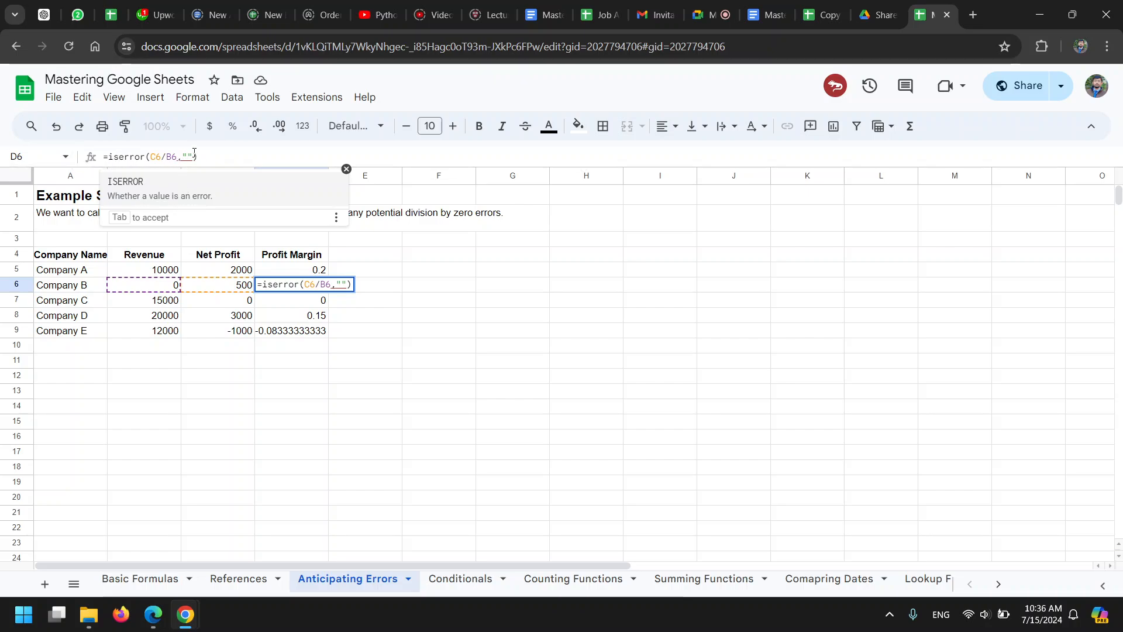
pyautogui.moveTo(195, 157); pyautogui.dragTo(176, 156)
pyautogui.press('BackSpace')
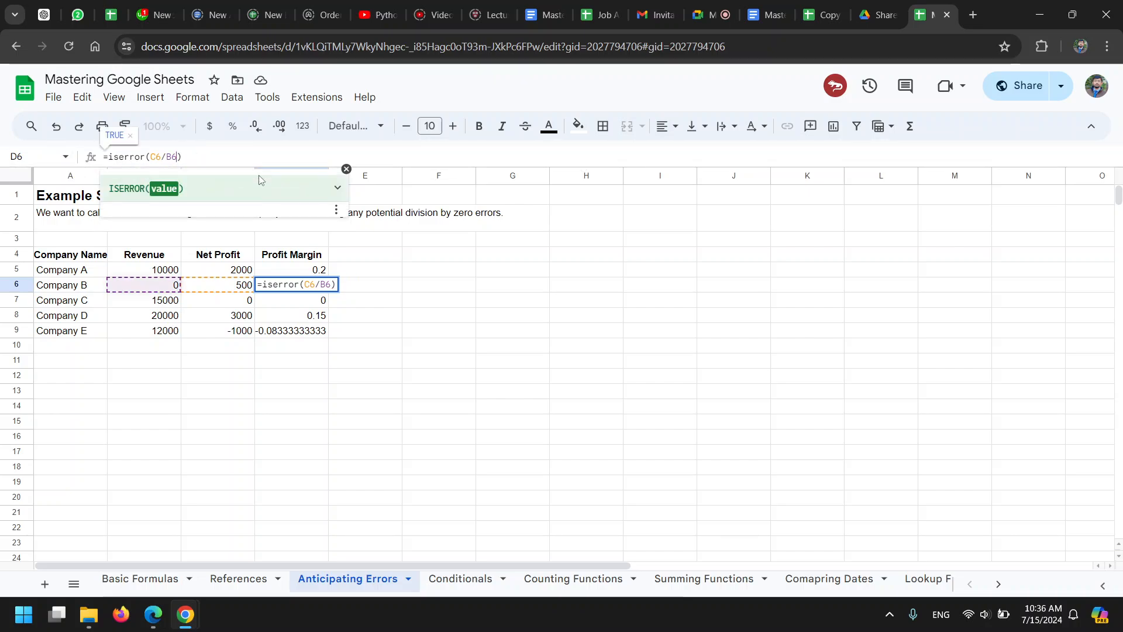
pyautogui.press('Return')
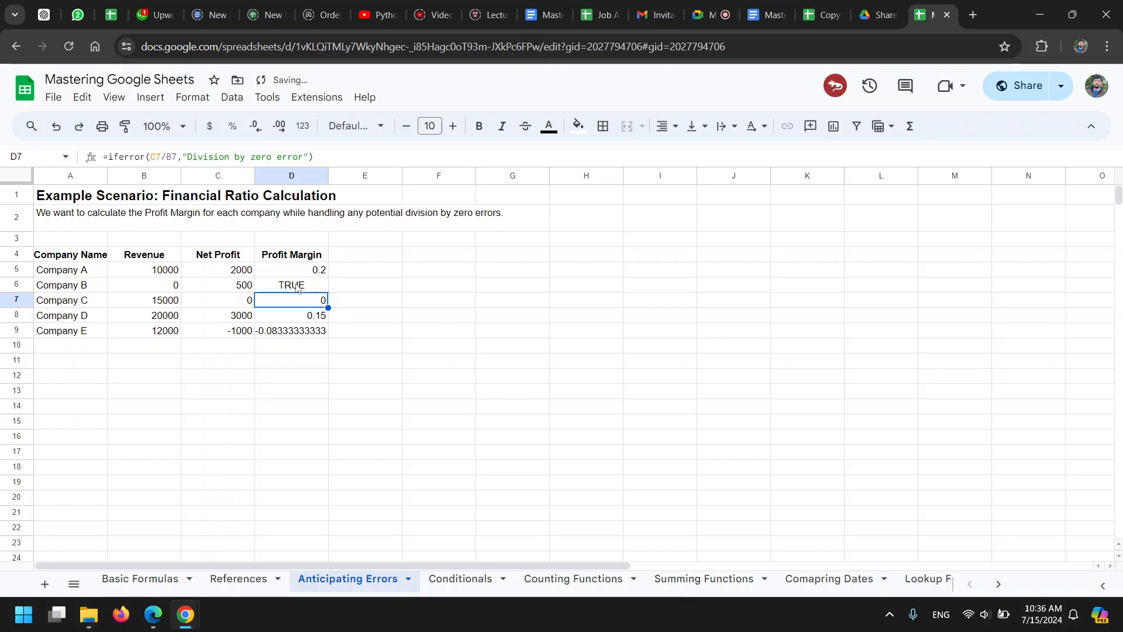
pyautogui.click(305, 290)
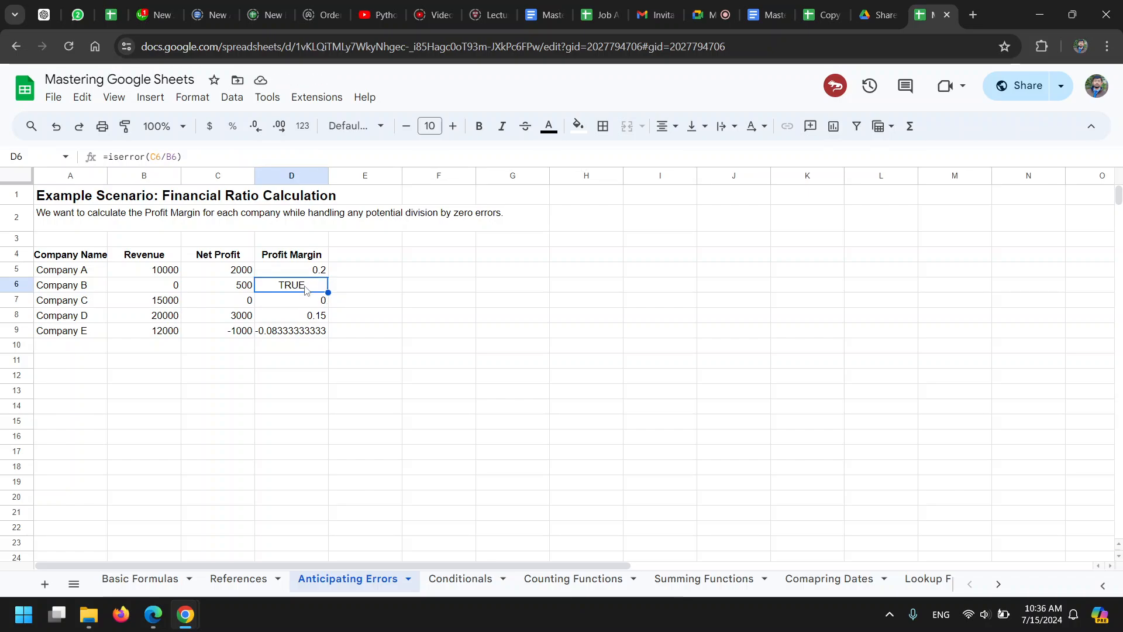
pyautogui.hotkey('ctrl', 'z')
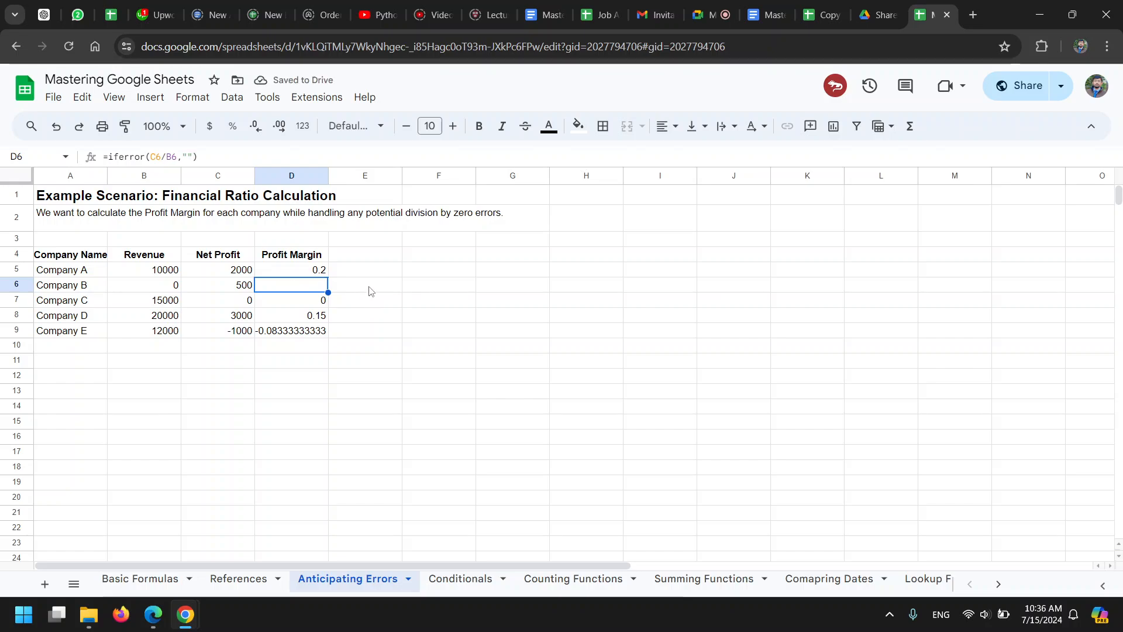
# - Open the Conditionals sheet
pyautogui.click(458, 584)
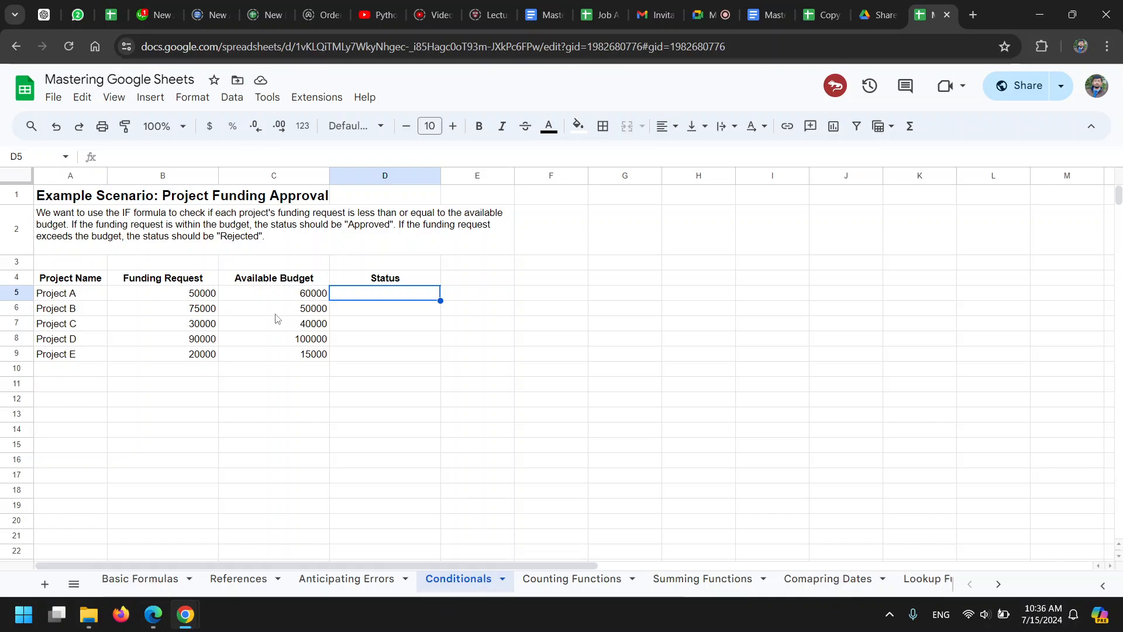
pyautogui.click(174, 176)
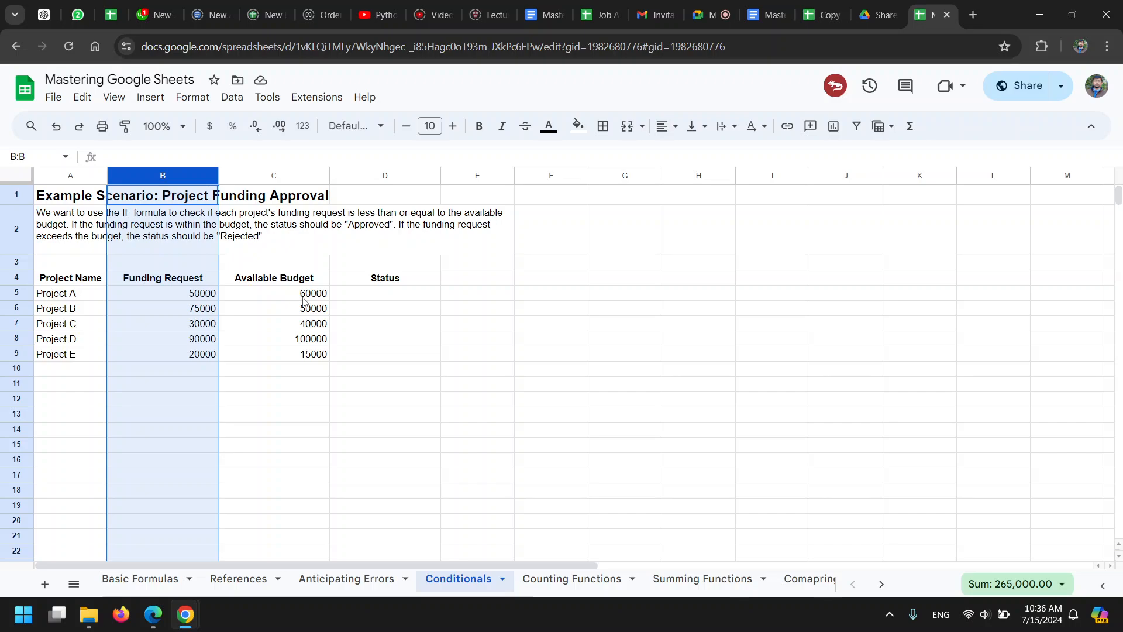
pyautogui.moveTo(303, 299); pyautogui.dragTo(306, 371)
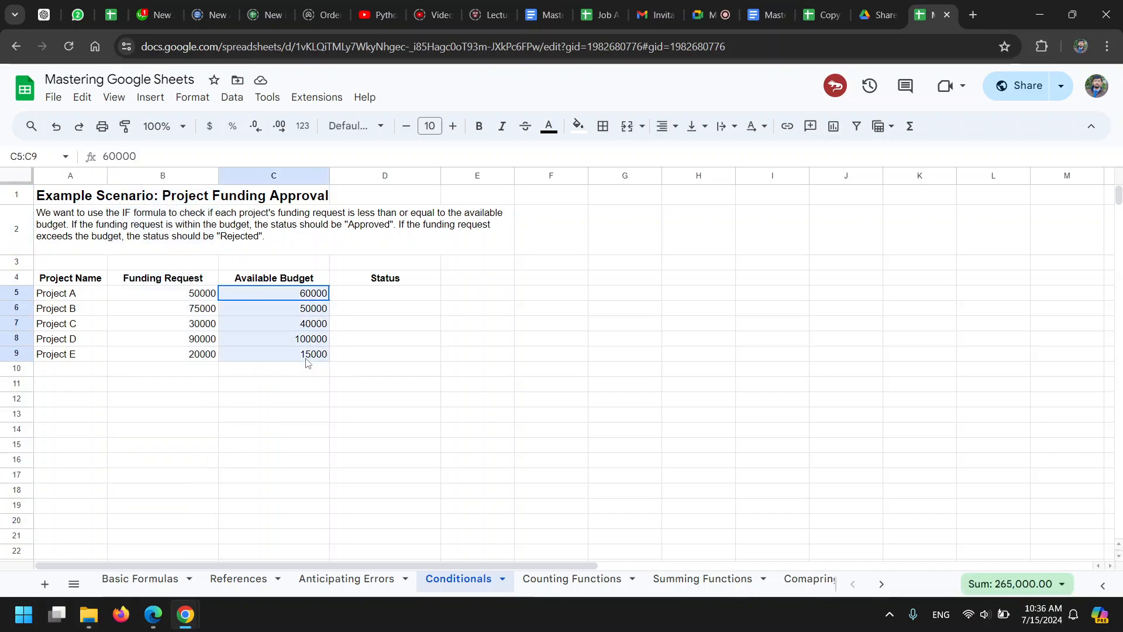
pyautogui.click(255, 298)
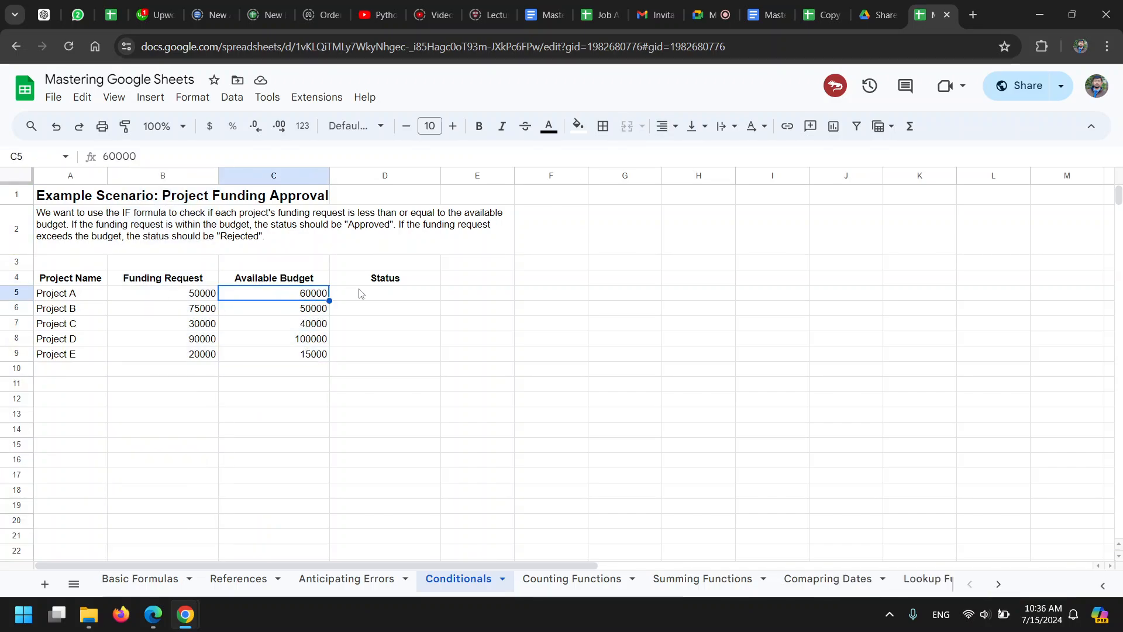
# - Start an IF formula in D5 and expand the function's help to examine its arguments
pyautogui.click(395, 301)
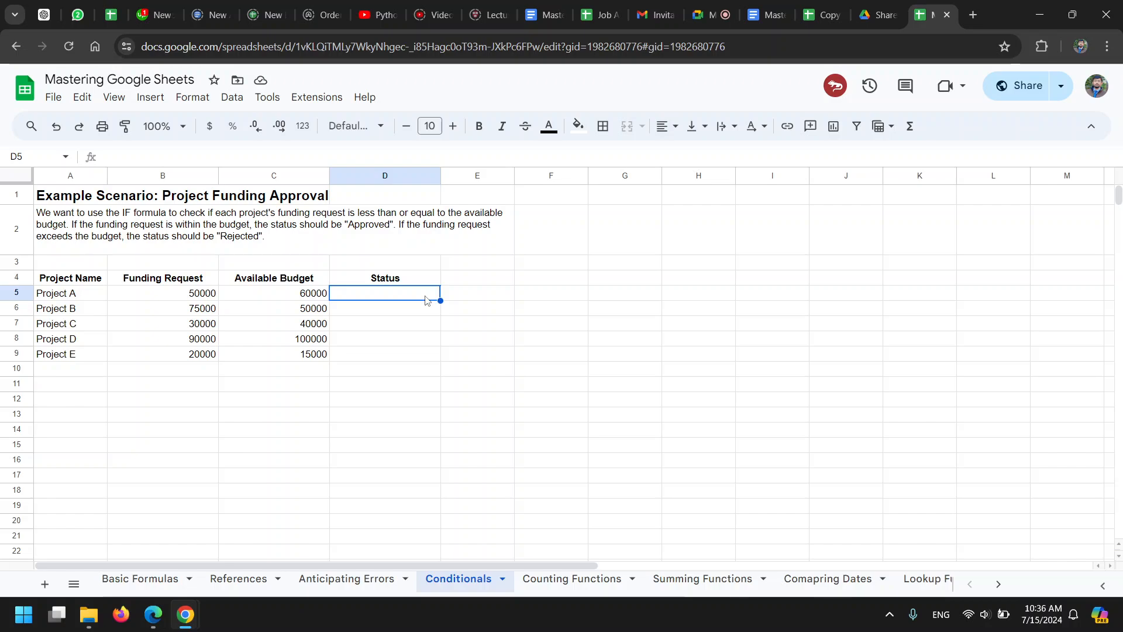
pyautogui.write('=if')
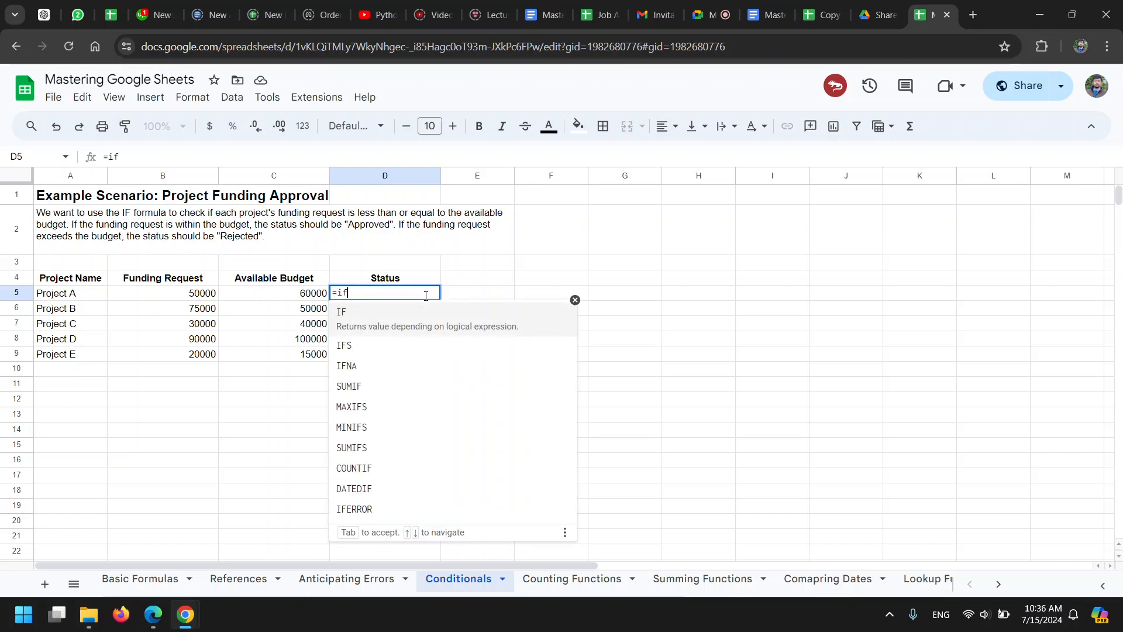
pyautogui.write('(')
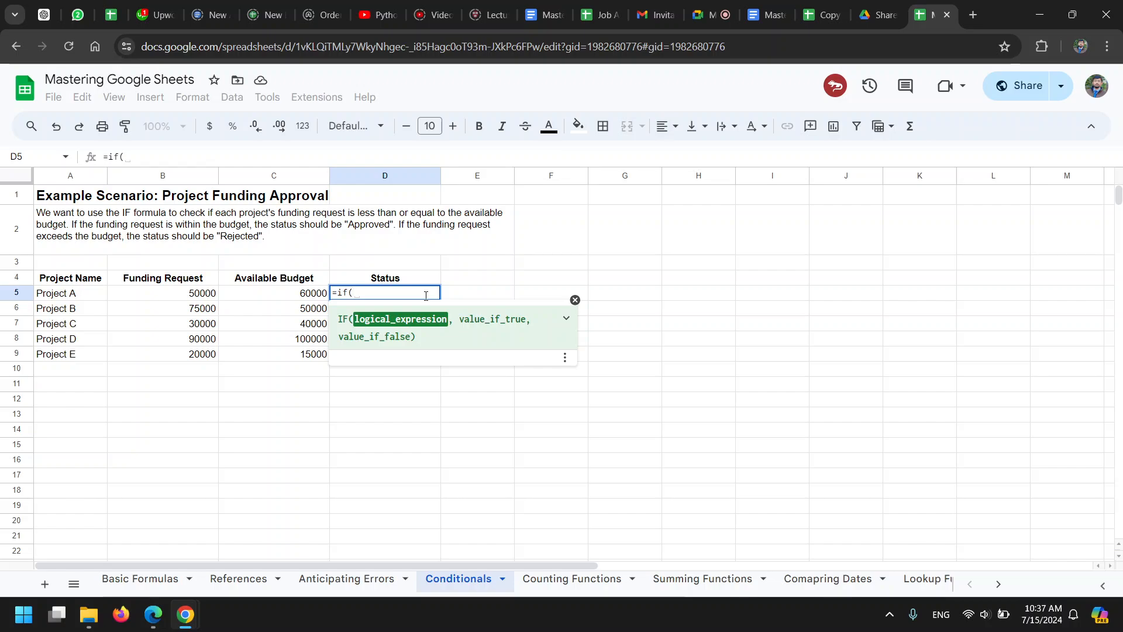
pyautogui.click(568, 321)
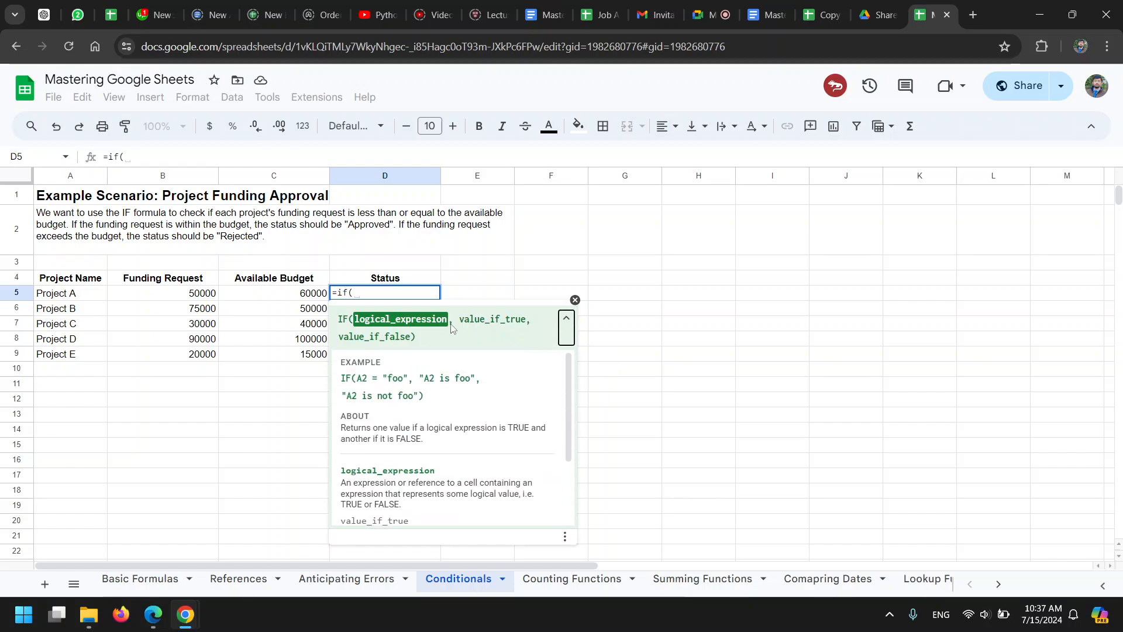
pyautogui.click(353, 293)
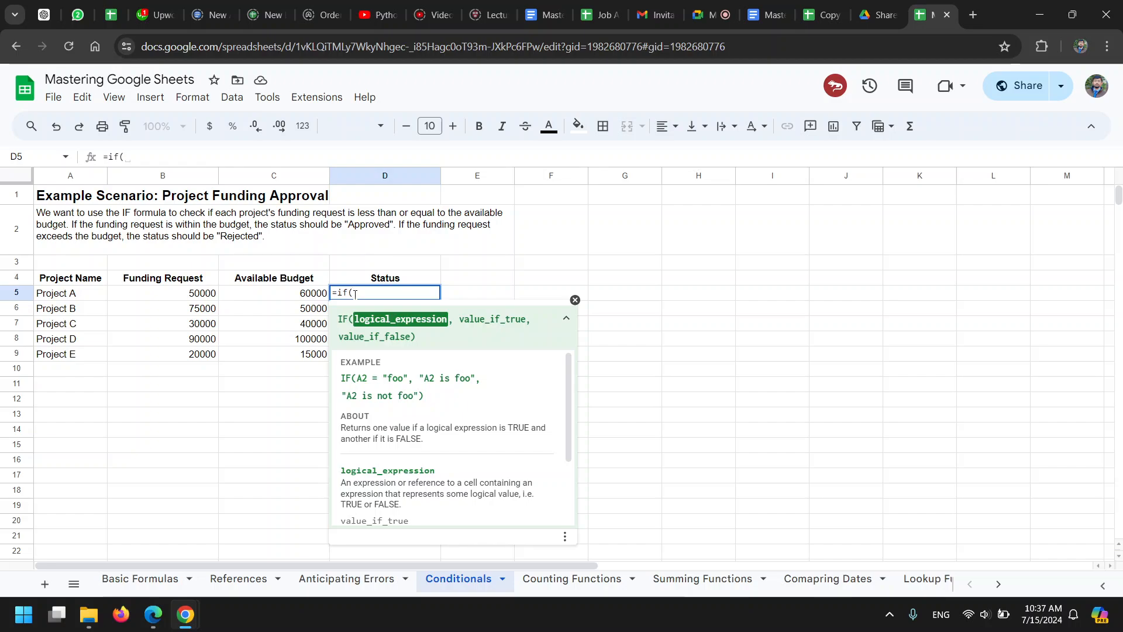
pyautogui.click(461, 319)
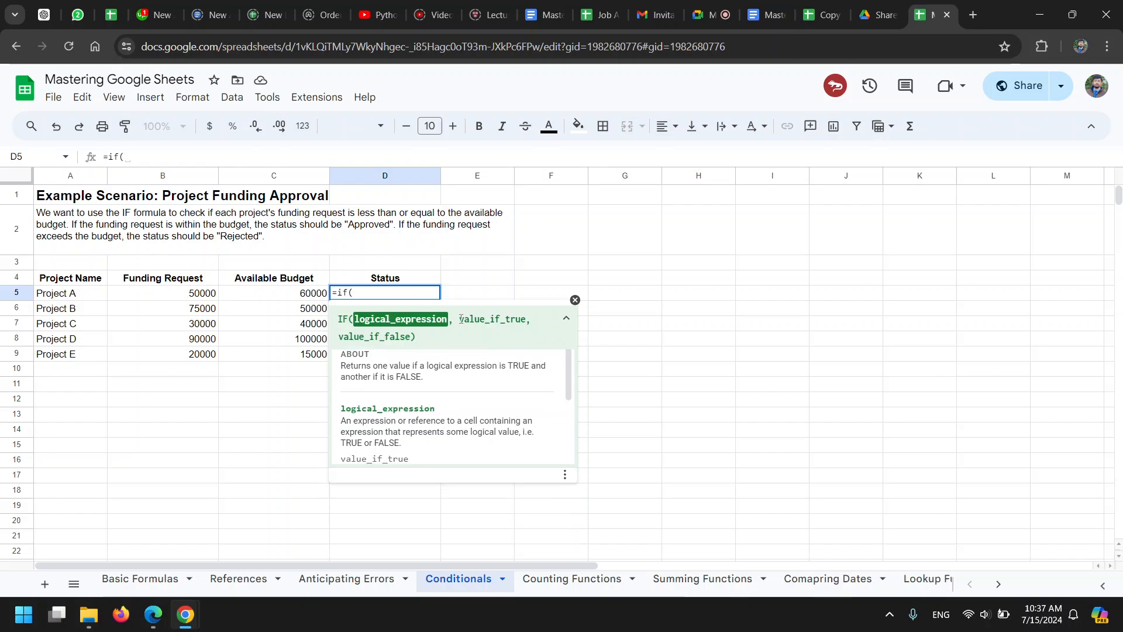
pyautogui.click(486, 320)
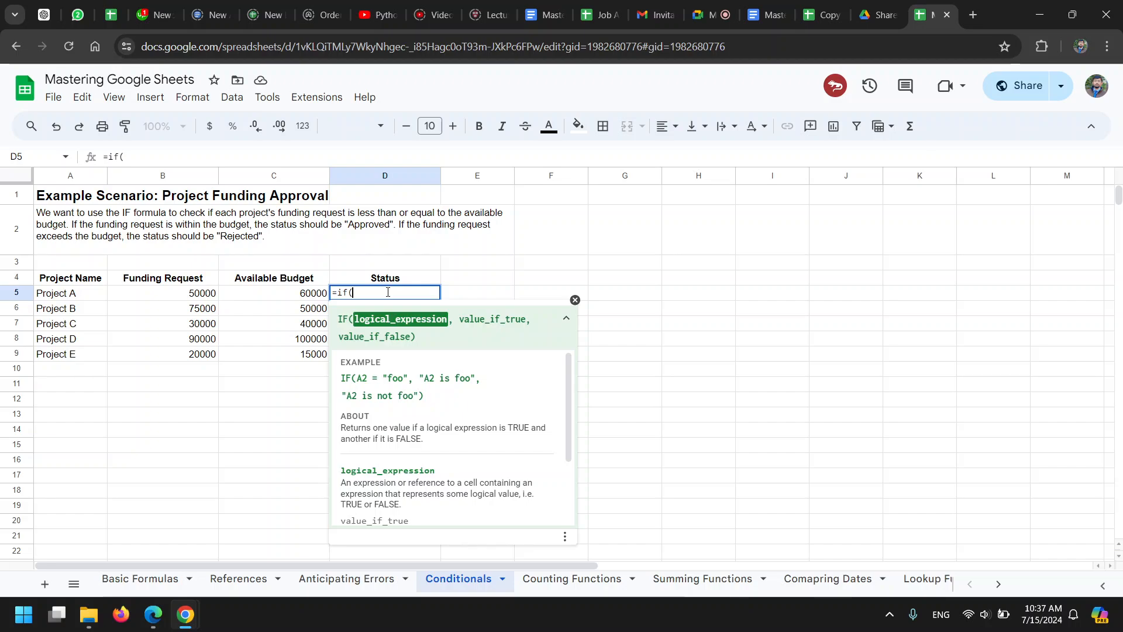
pyautogui.click(312, 297)
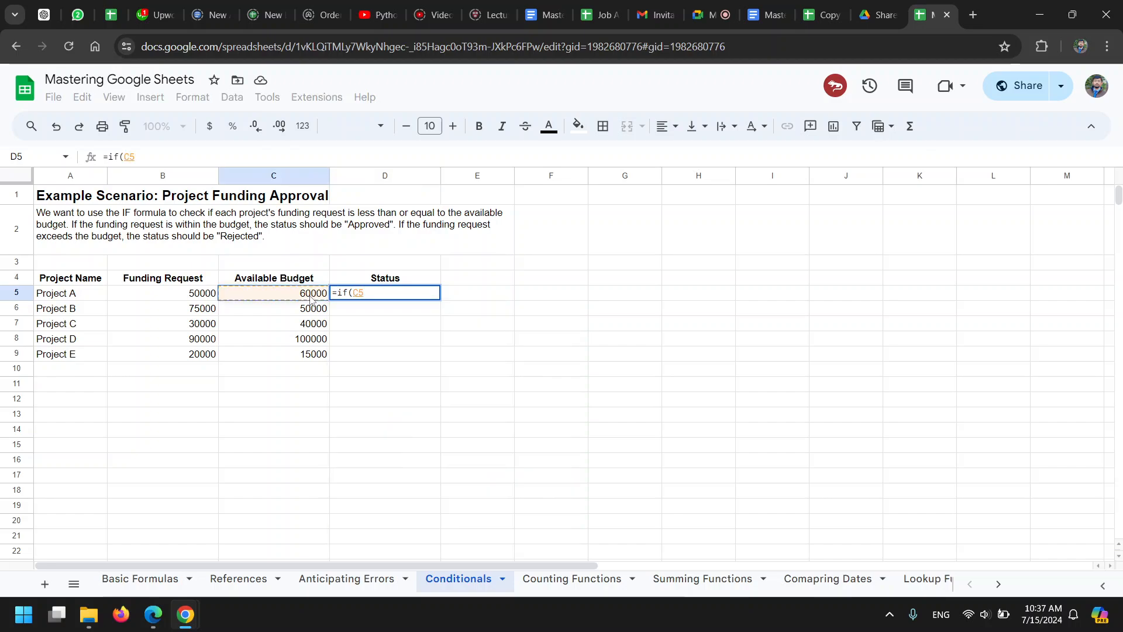
pyautogui.write('>')
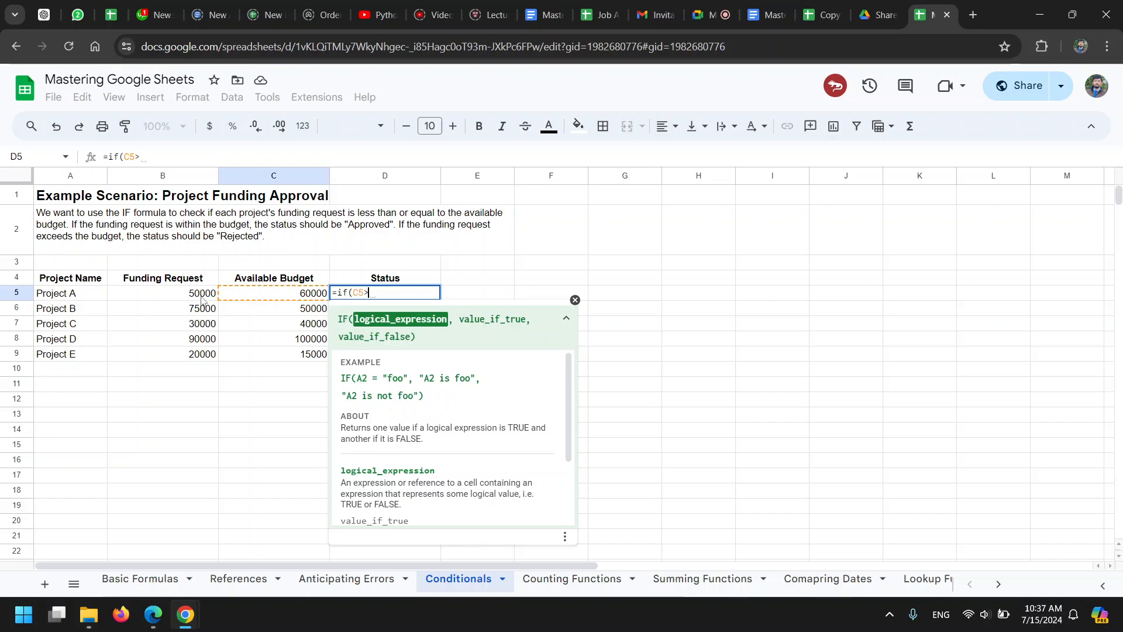
pyautogui.click(202, 300)
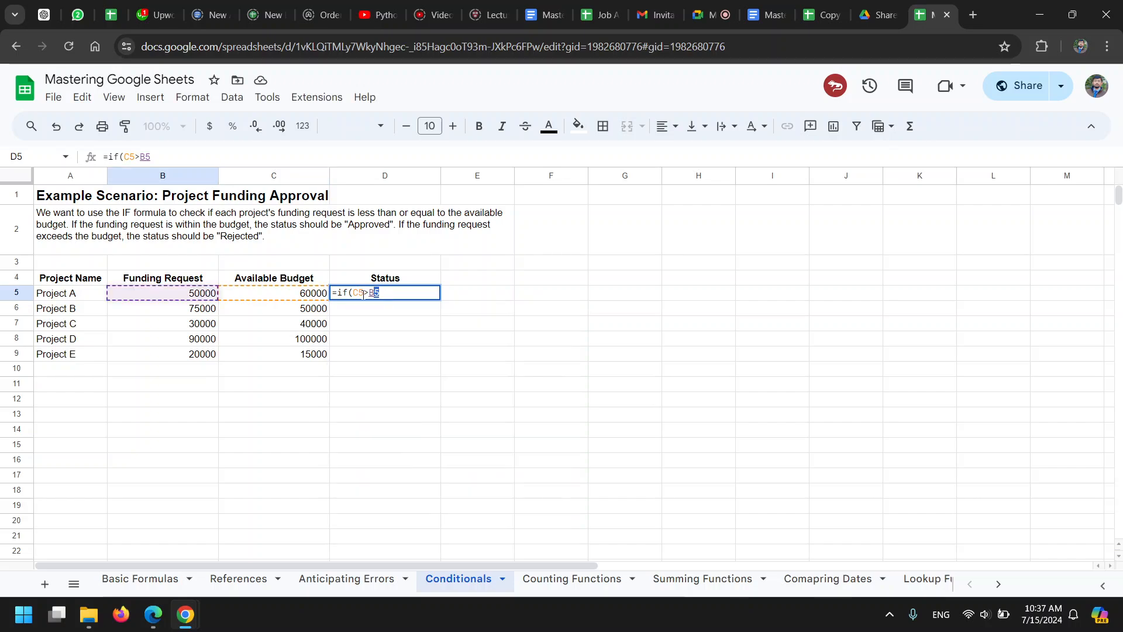
pyautogui.moveTo(381, 293); pyautogui.dragTo(356, 298)
pyautogui.press('BackSpace')
pyautogui.press('BackSpace')
pyautogui.press('BackSpace')
pyautogui.press('BackSpace')
pyautogui.press('BackSpace')
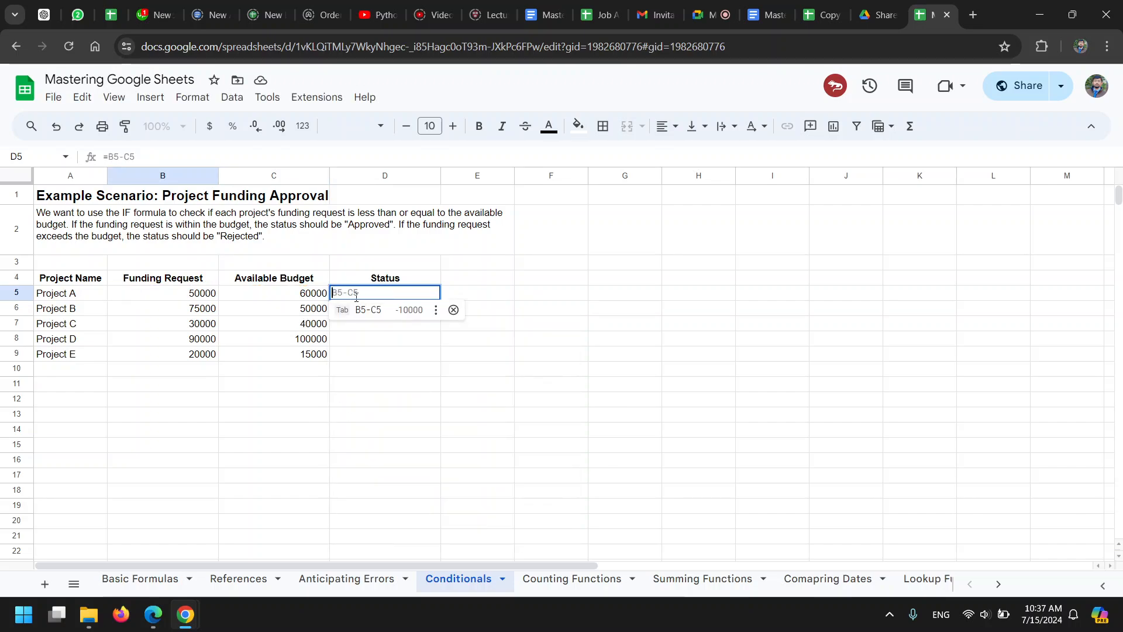
pyautogui.press('Return')
# - Write the comparison =C5>B5 in E5, beside Project A's row
pyautogui.doubleClick(463, 297)
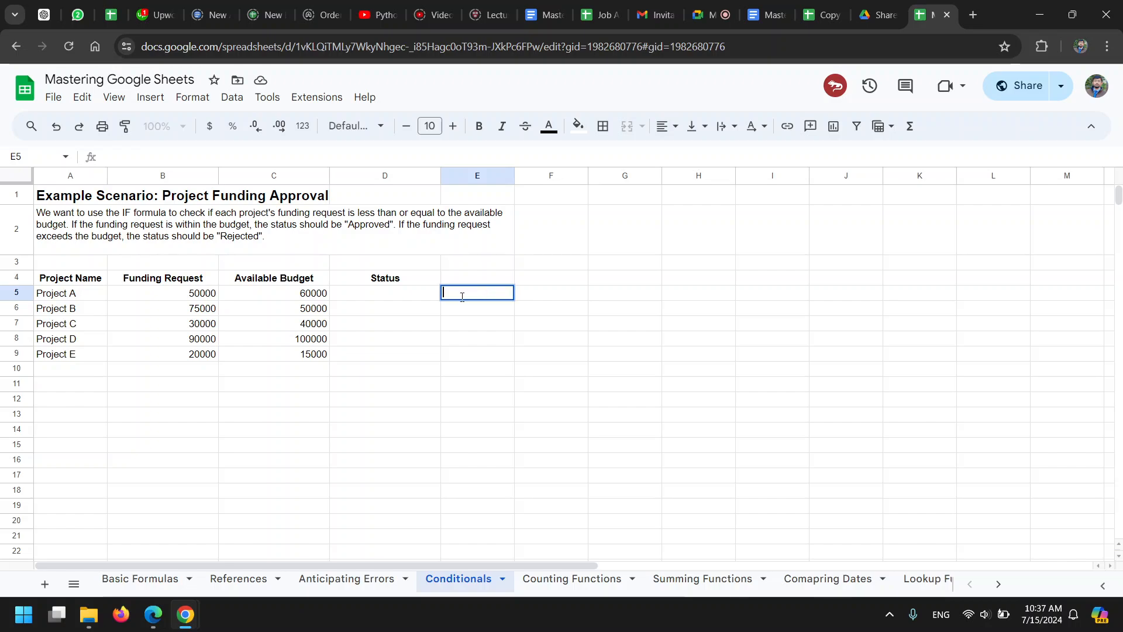
pyautogui.write('=C5>B5')
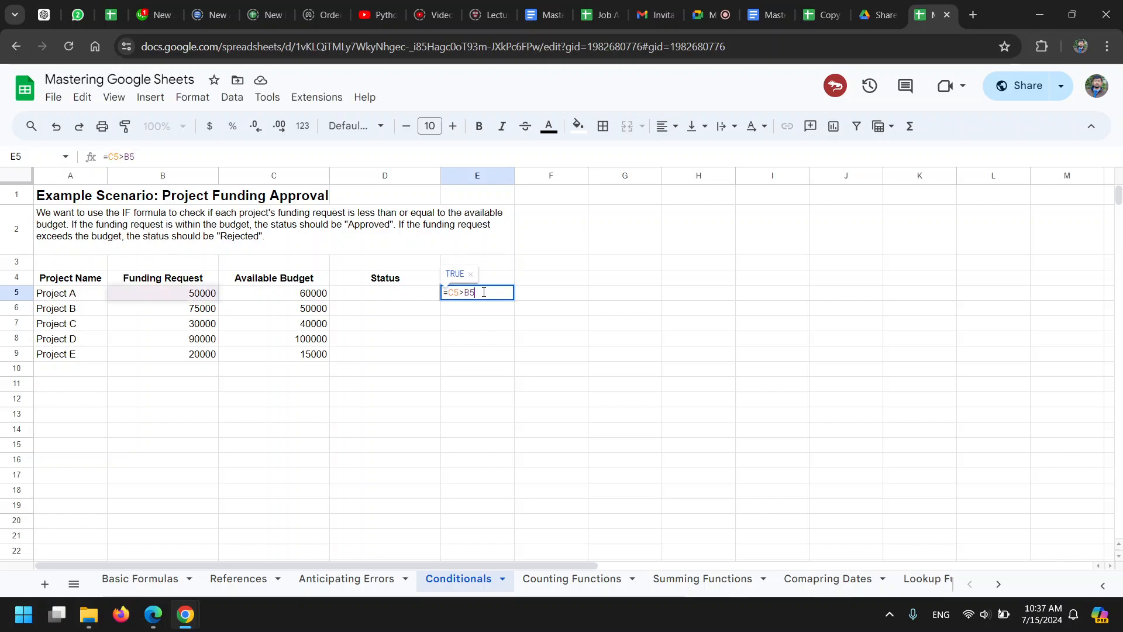
pyautogui.moveTo(449, 295); pyautogui.dragTo(476, 293)
pyautogui.click(459, 293)
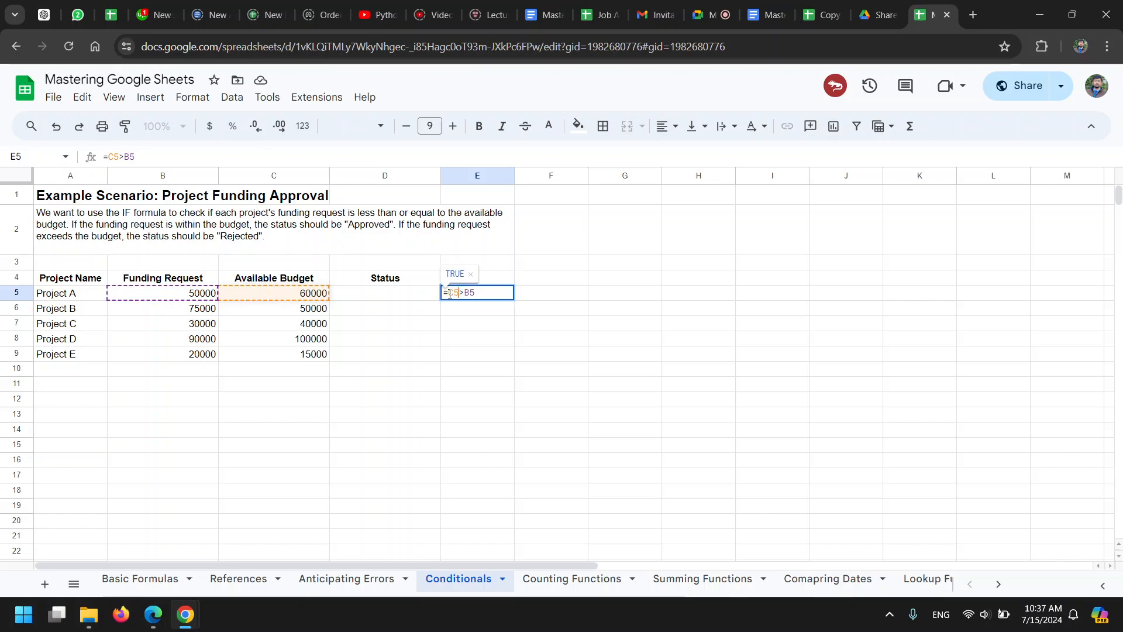
# - Change the operator in E5's comparison so that the formula is =C5=B5
pyautogui.press('Delete')
pyautogui.write('<')
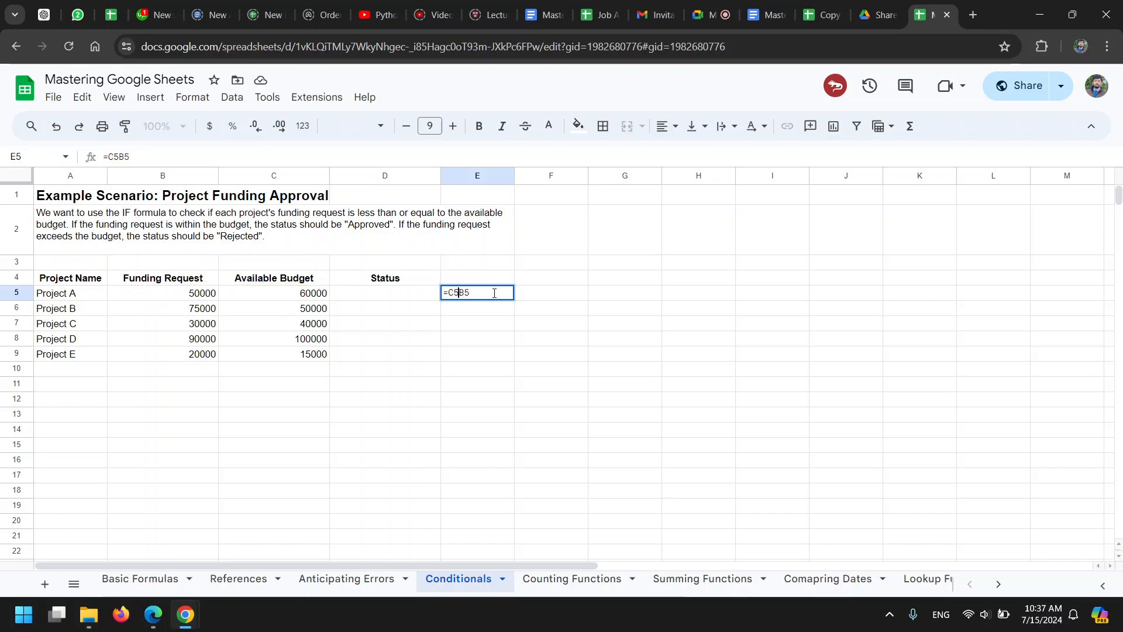
pyautogui.press('BackSpace')
pyautogui.write('=')
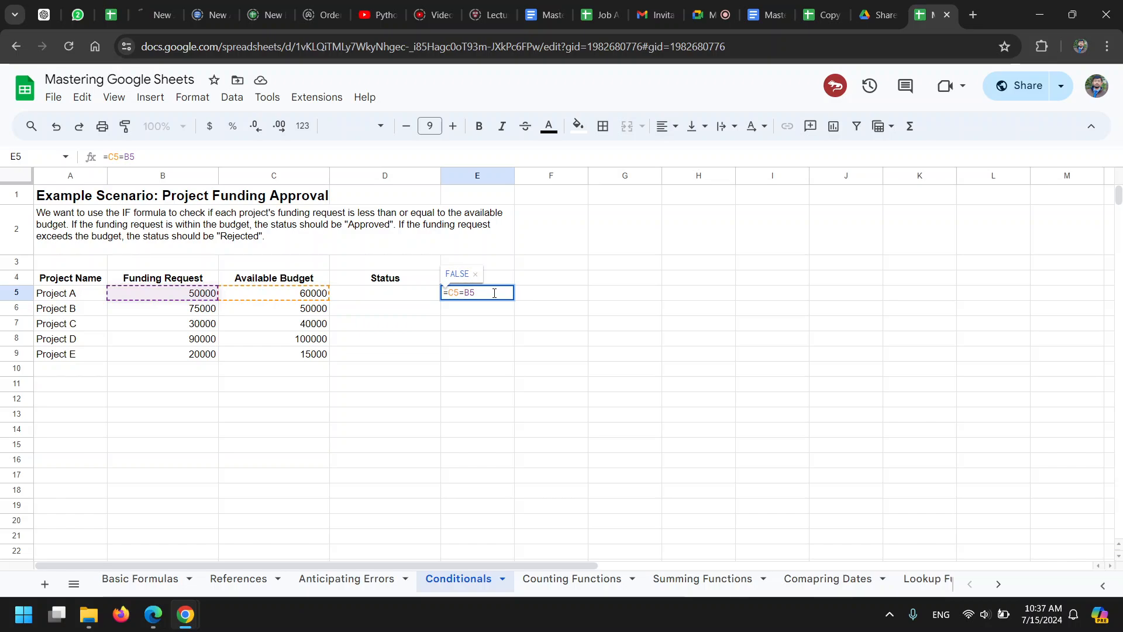
pyautogui.press('Return')
pyautogui.click(494, 294)
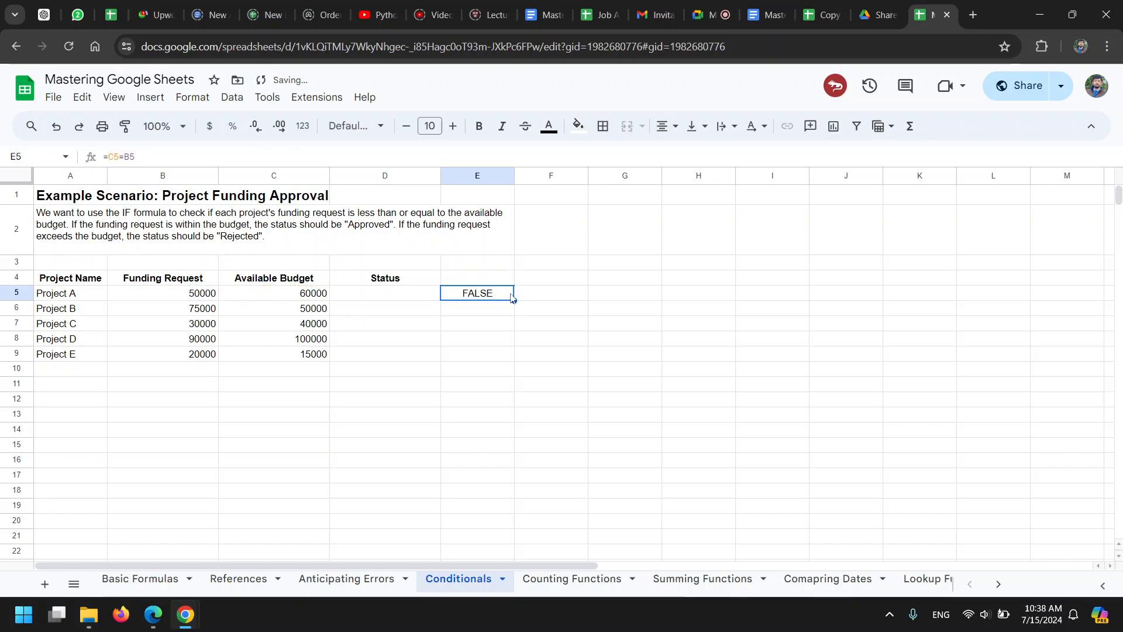
# - Change E5's formula to =C5>B5 and check it against the values in C5 and B5
pyautogui.doubleClick(479, 302)
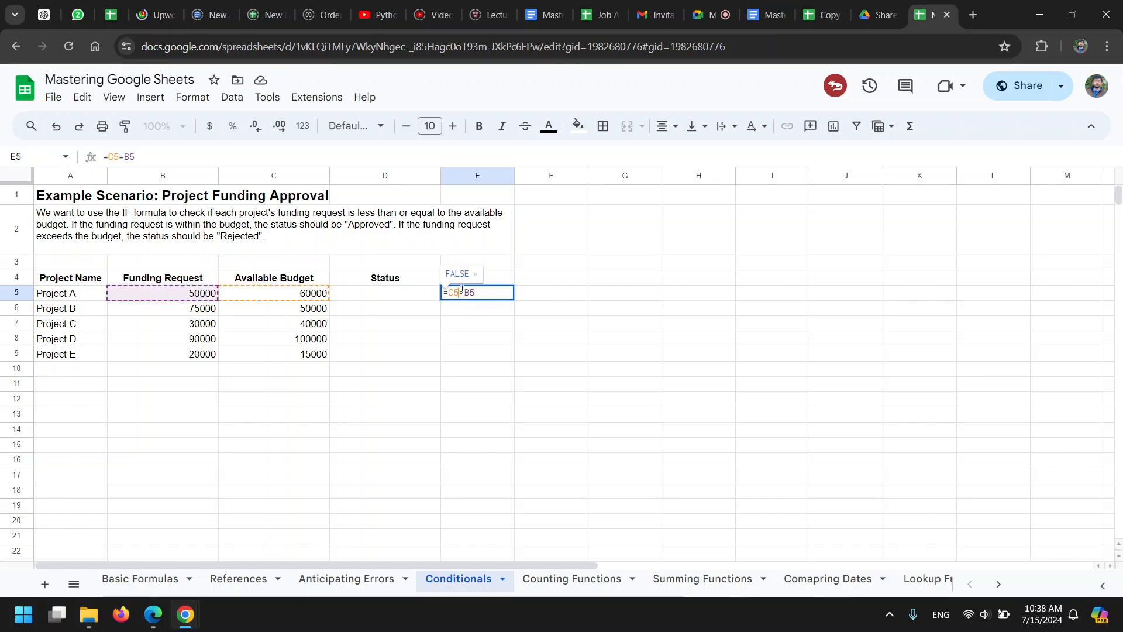
pyautogui.click(463, 291)
pyautogui.write('>')
pyautogui.press('Return')
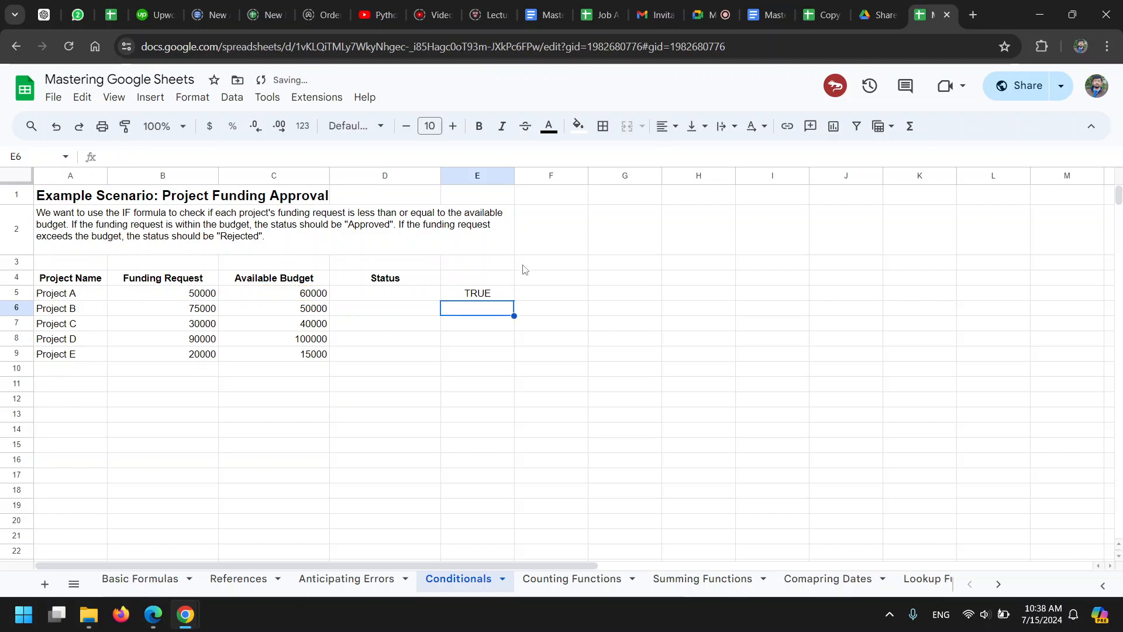
pyautogui.click(471, 297)
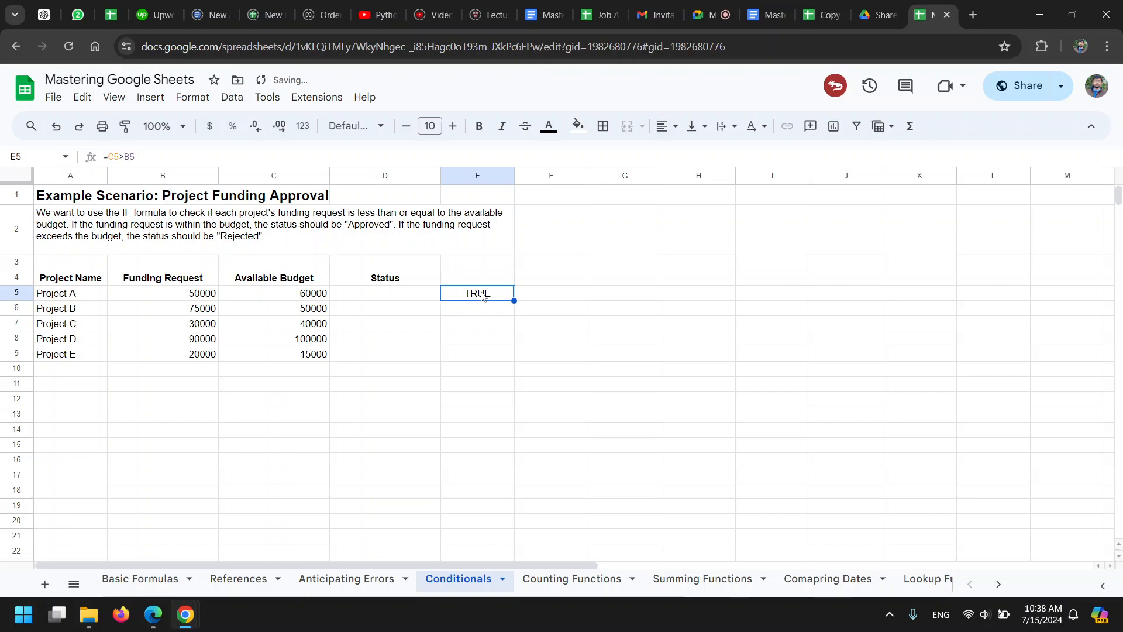
pyautogui.click(295, 297)
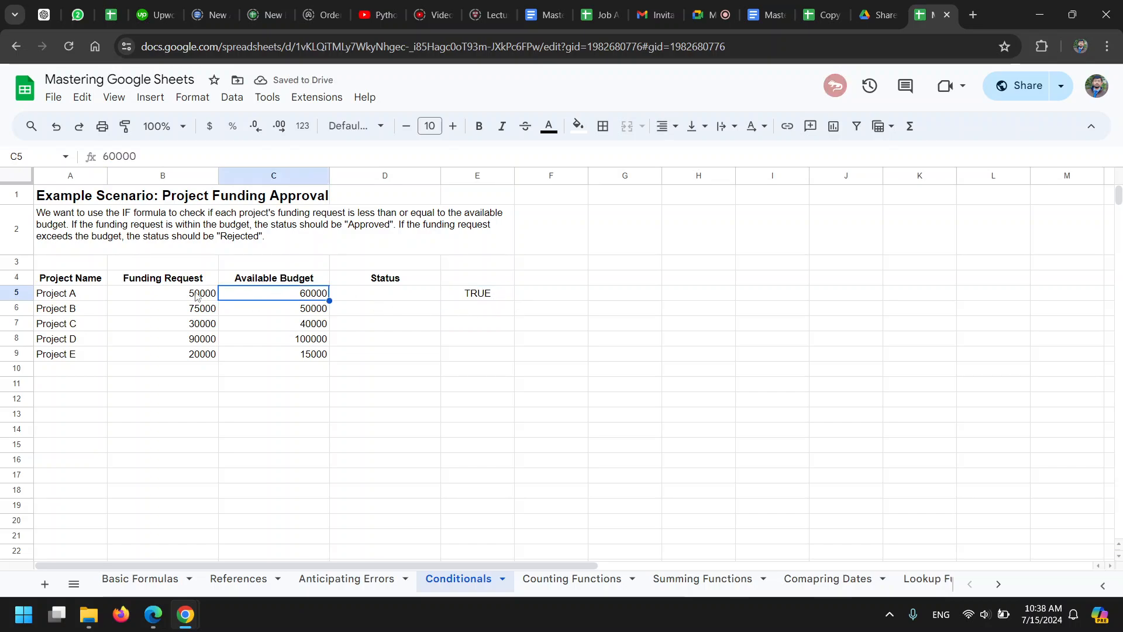
pyautogui.click(196, 296)
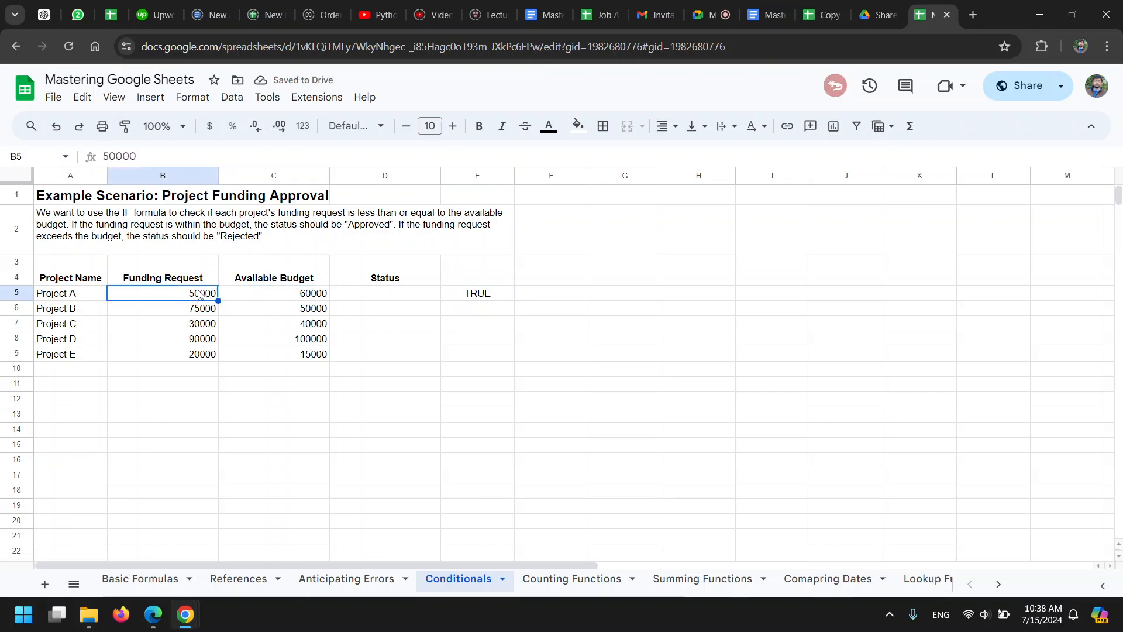
# - Replace the operator in E5's comparison with <= so that the formula is =C5<=B5
pyautogui.doubleClick(479, 297)
pyautogui.click(464, 293)
pyautogui.press('BackSpace')
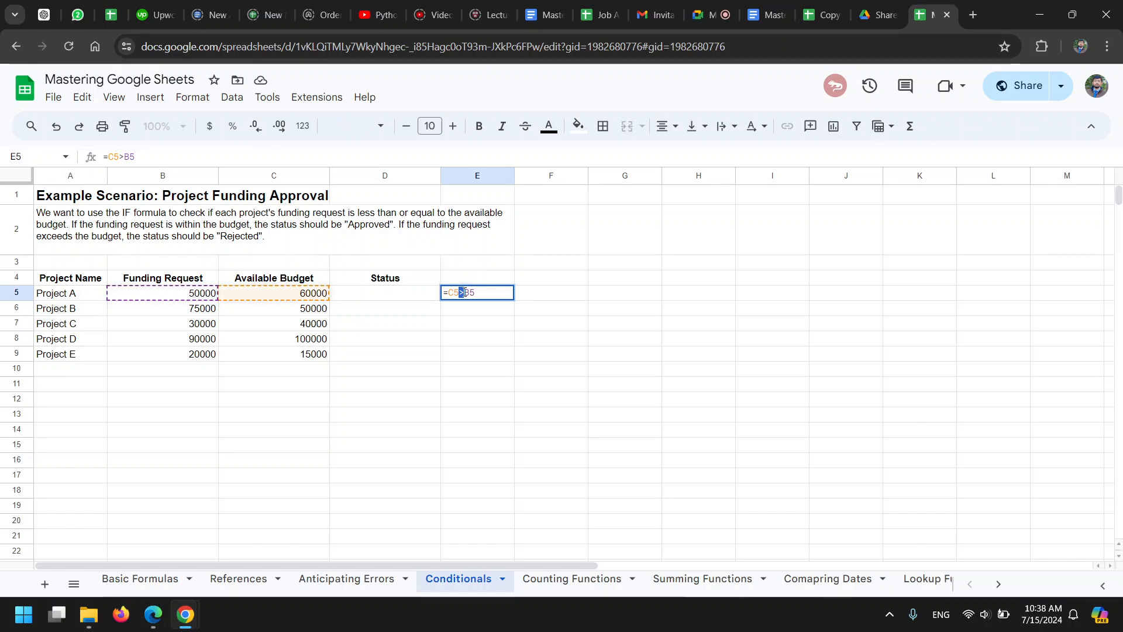
pyautogui.write('<=')
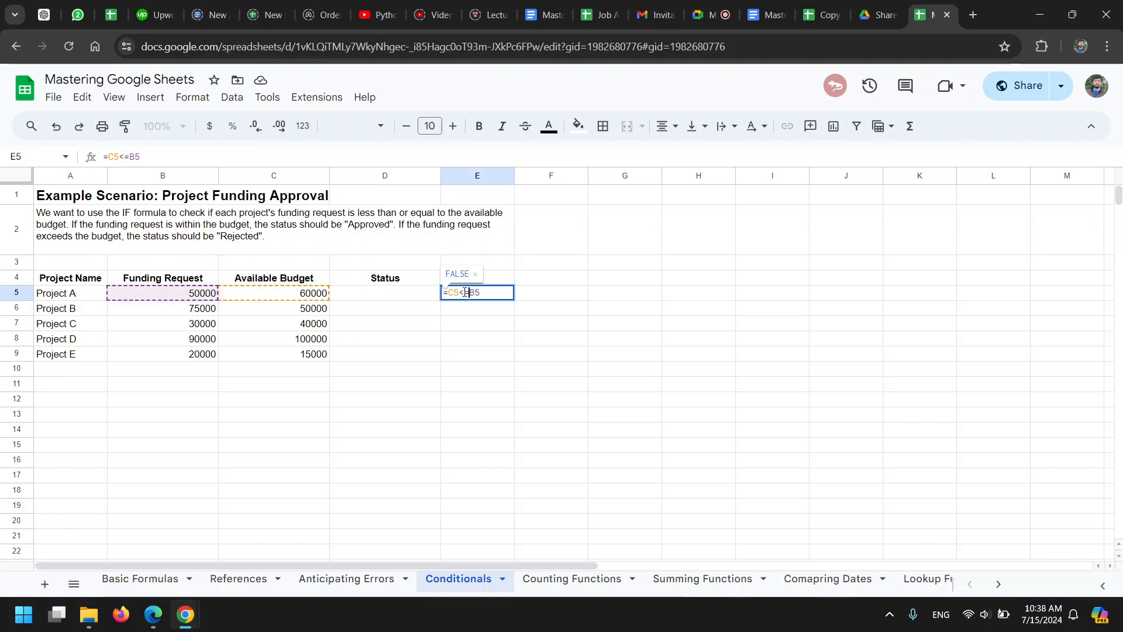
pyautogui.press('Return')
pyautogui.click(498, 295)
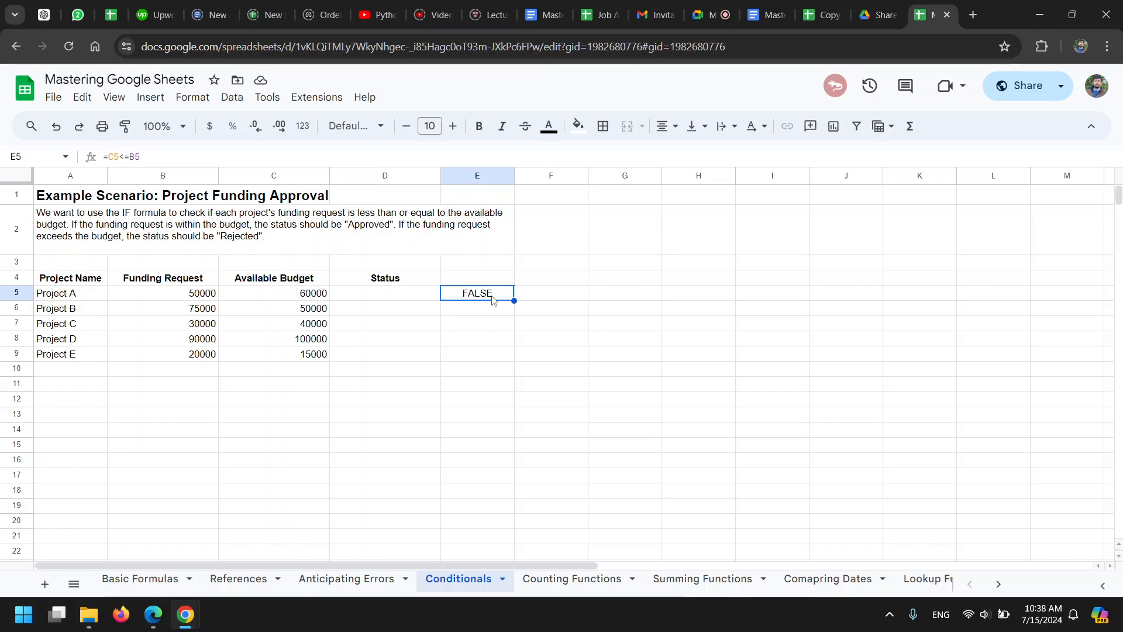
# - Begin an IF formula in D5 with C5>B5 as its logical expression
pyautogui.click(391, 303)
pyautogui.write('=if(')
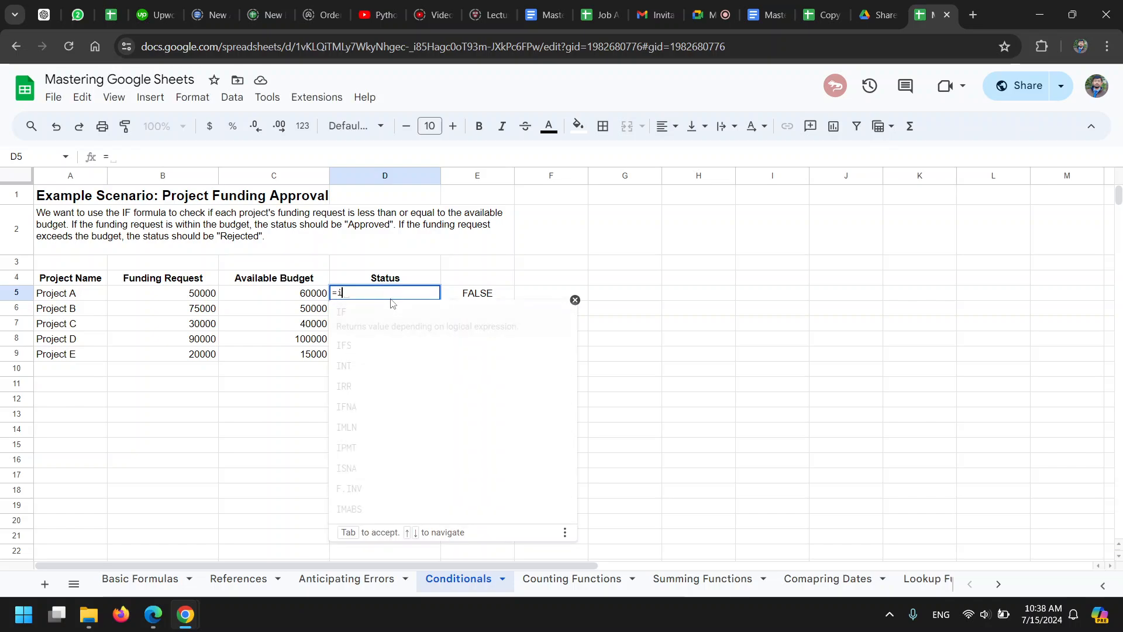
pyautogui.click(310, 297)
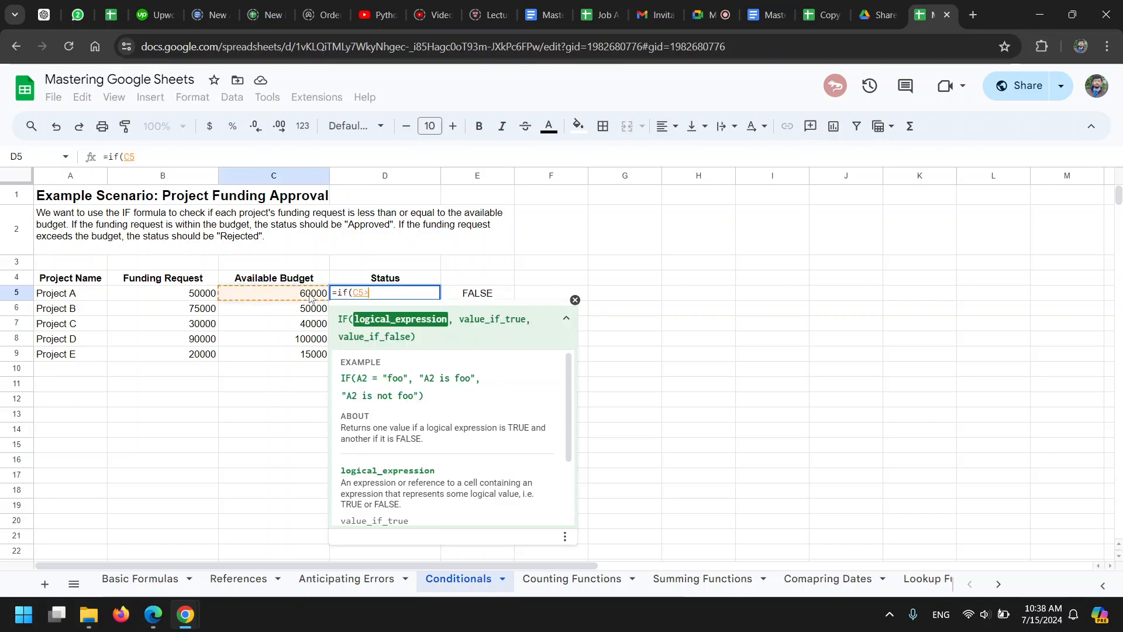
pyautogui.write('>')
pyautogui.click(163, 297)
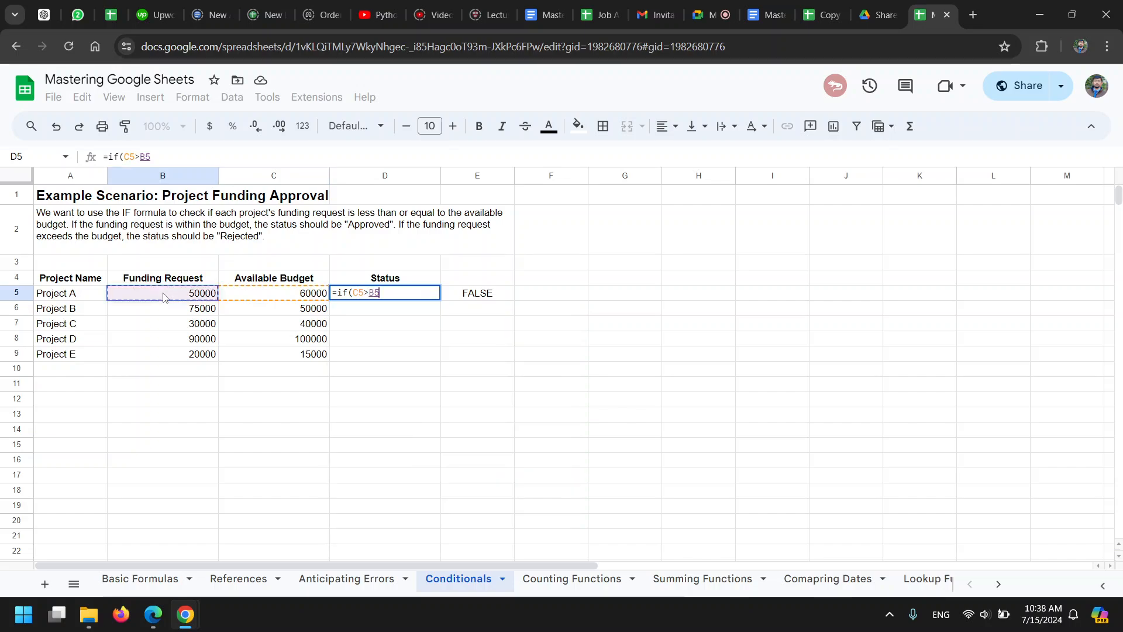
# - Complete D5's IF formula with "Accepted" as the value if true and "Rejected" as the value if false
pyautogui.write(',"')
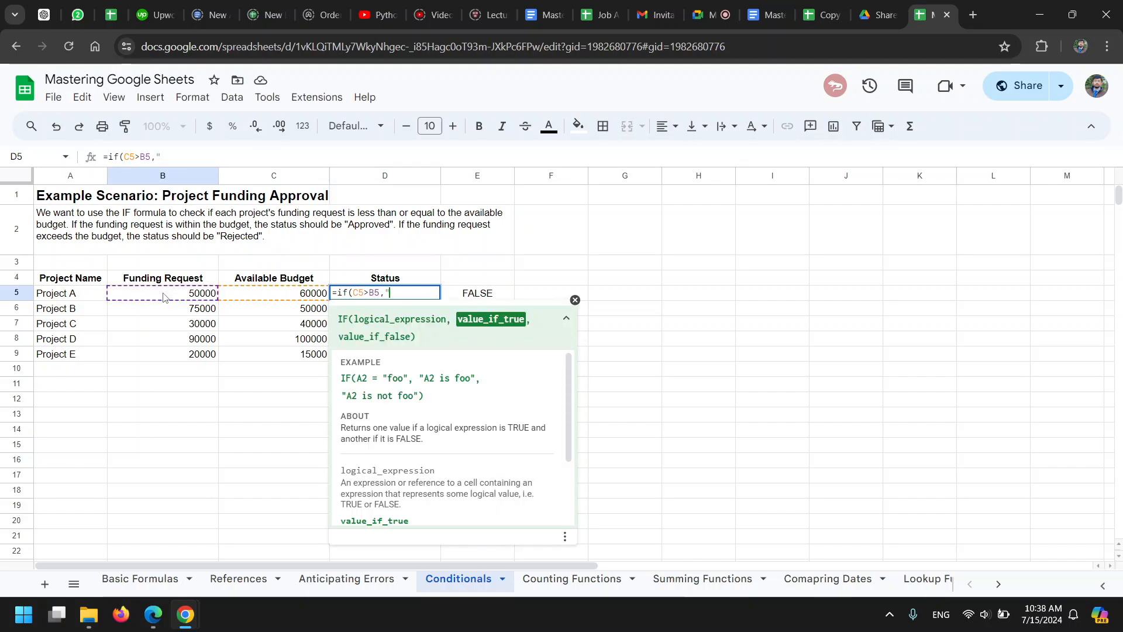
pyautogui.write('Accesp')
pyautogui.press('BackSpace')
pyautogui.press('BackSpace')
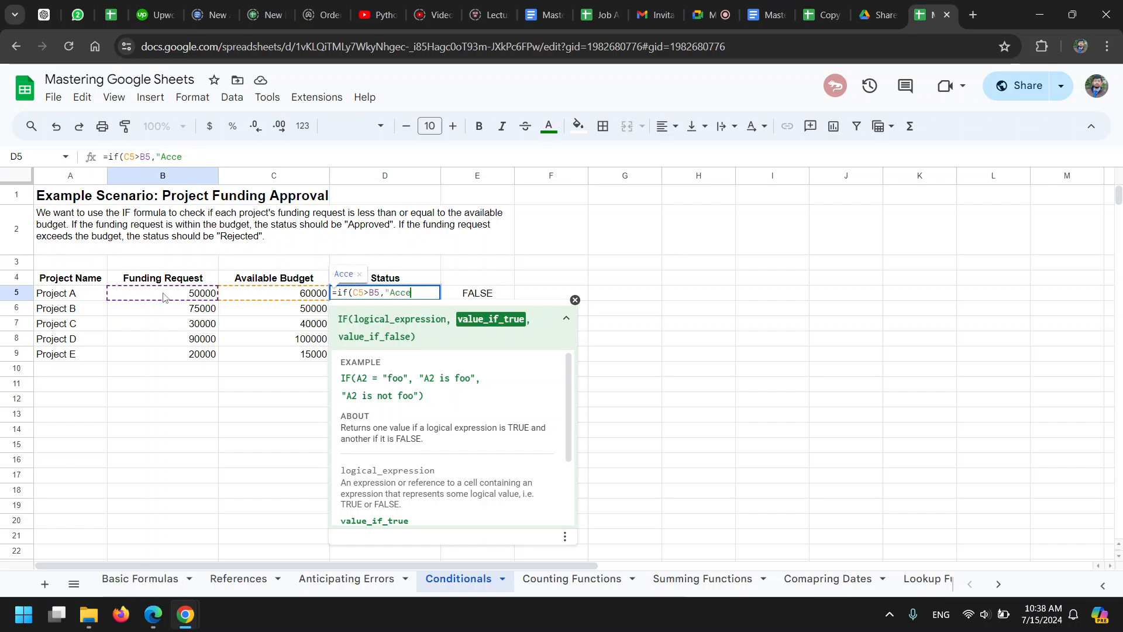
pyautogui.write('pted",')
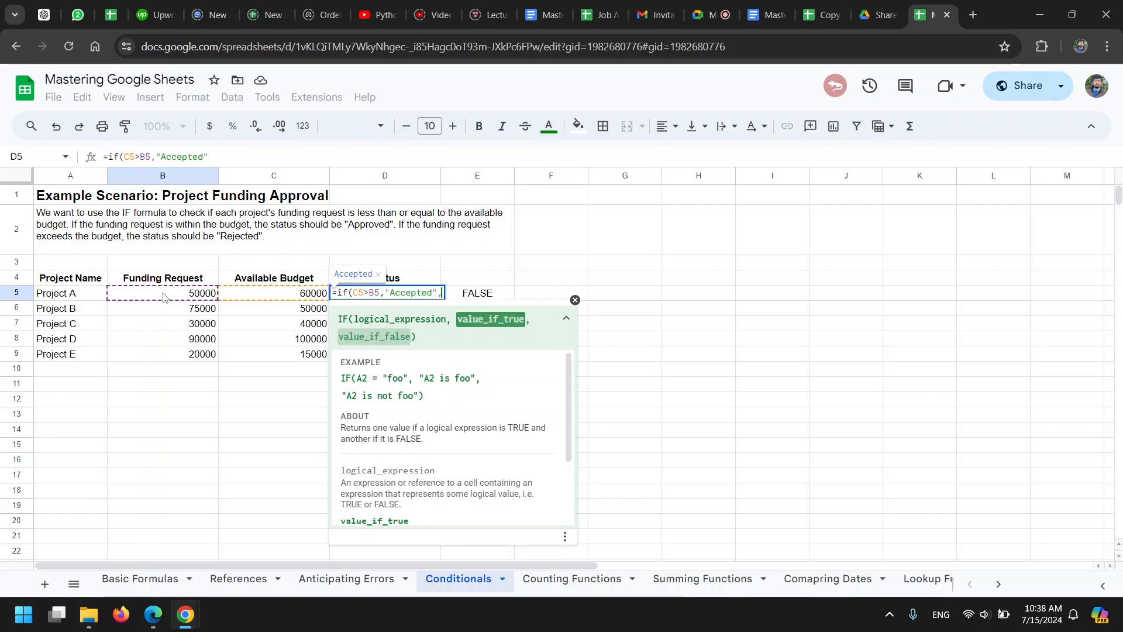
pyautogui.write('"Re')
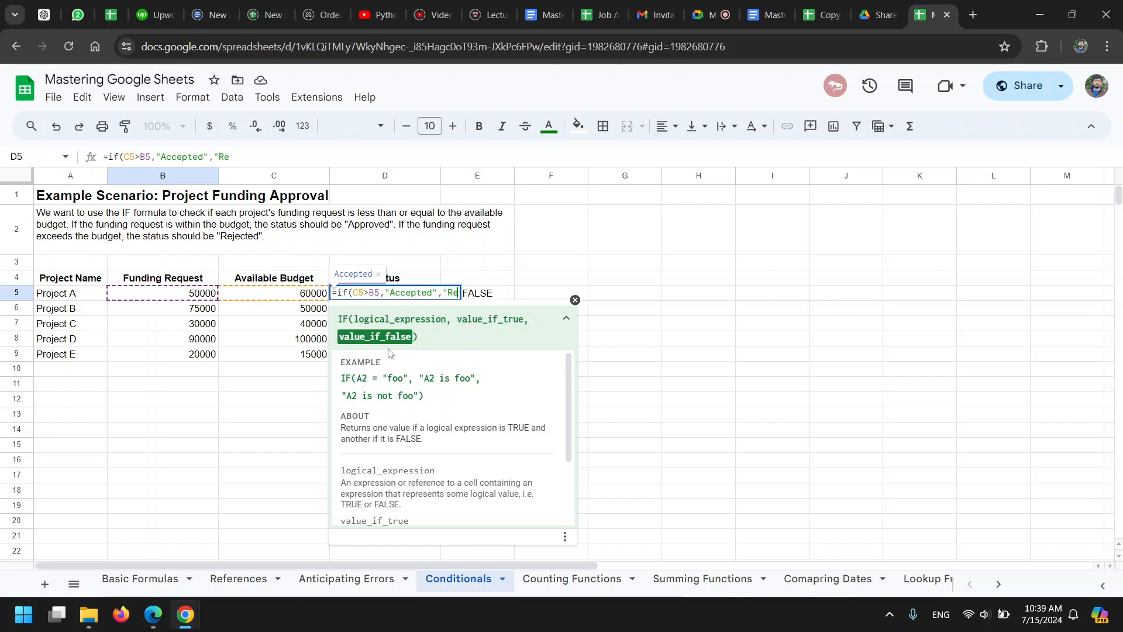
pyautogui.write('jected"')
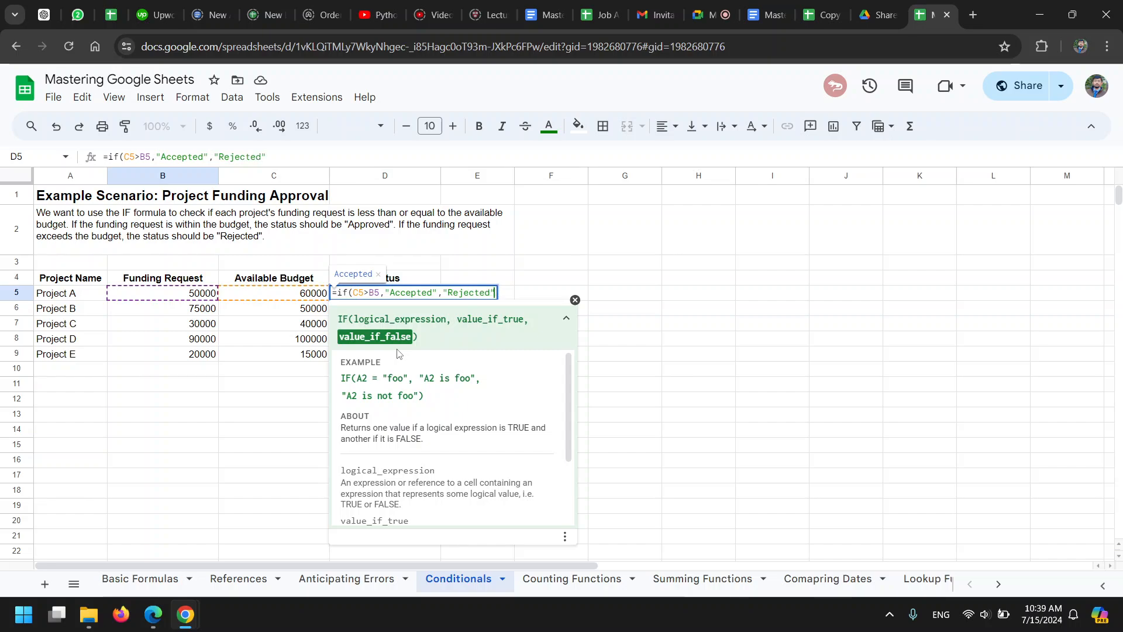
pyautogui.write(')')
pyautogui.press('Return')
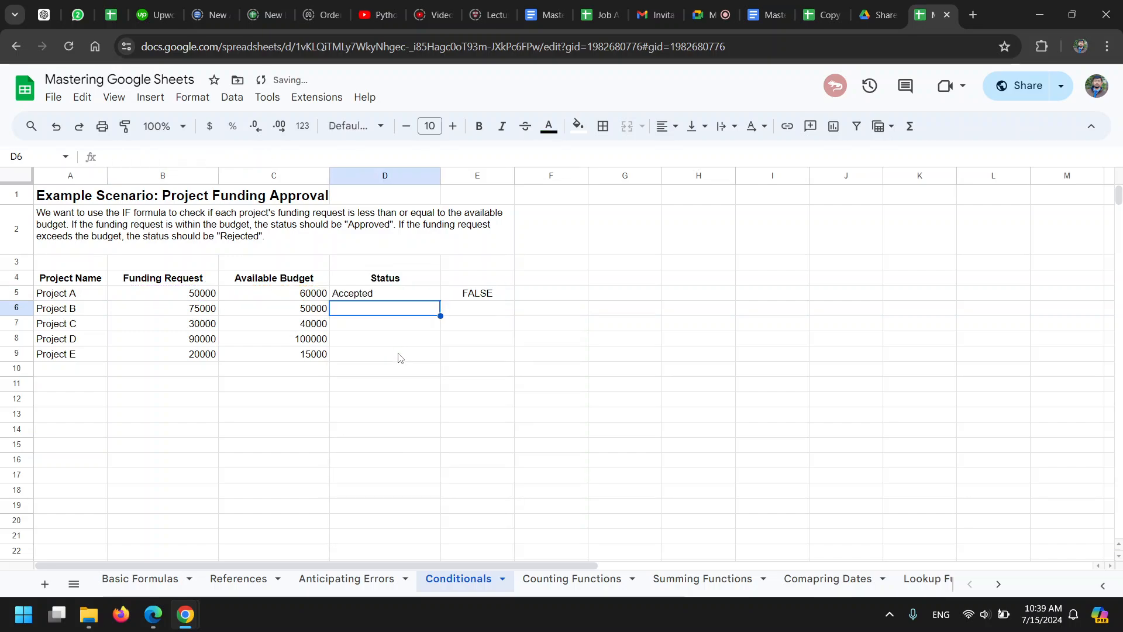
# - Copy the IF formula from D5 down through D9 to fill the Status column for all projects
pyautogui.click(303, 298)
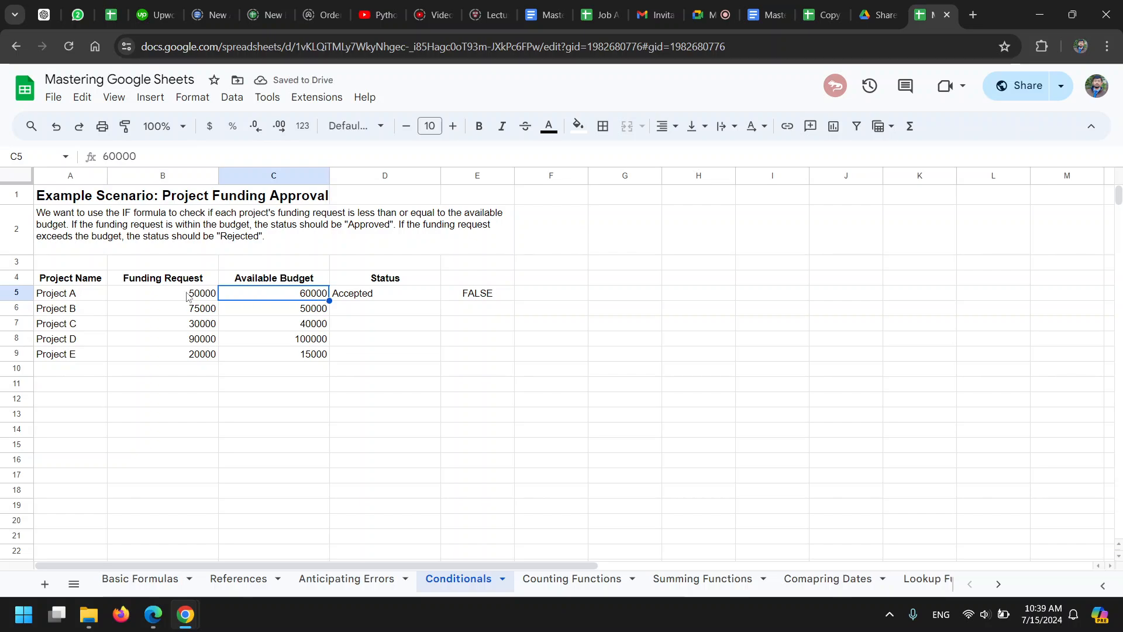
pyautogui.click(388, 294)
pyautogui.moveTo(439, 300); pyautogui.dragTo(433, 355)
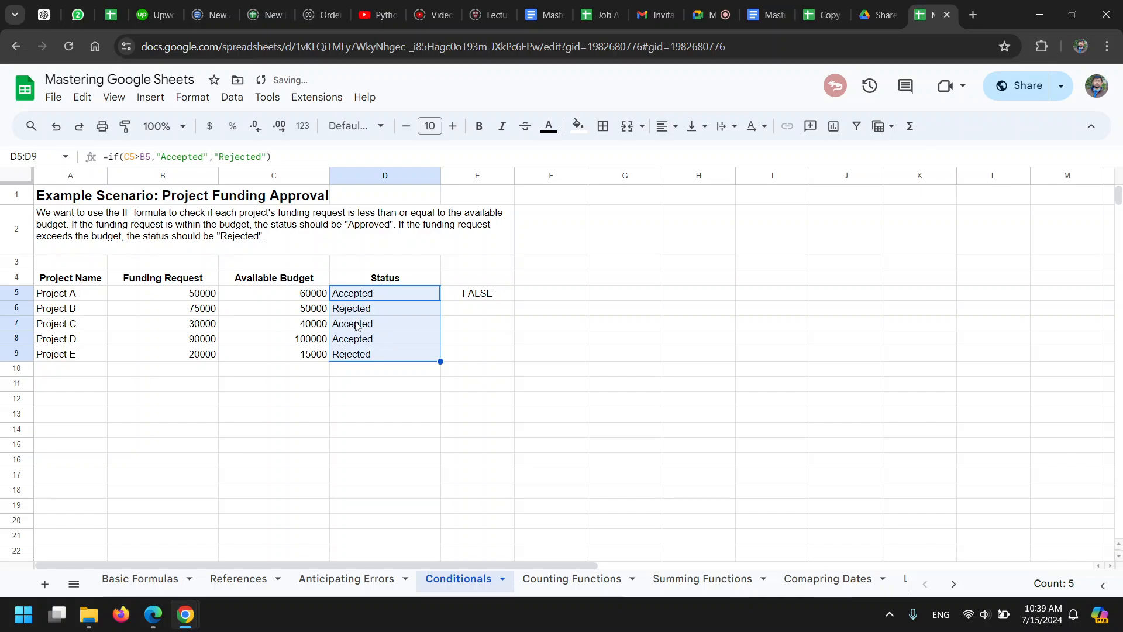
# - Review the status formulas in D5:D8 against the requests and budgets, and inspect D5's logical expression C5>B5
pyautogui.moveTo(357, 325); pyautogui.dragTo(359, 340)
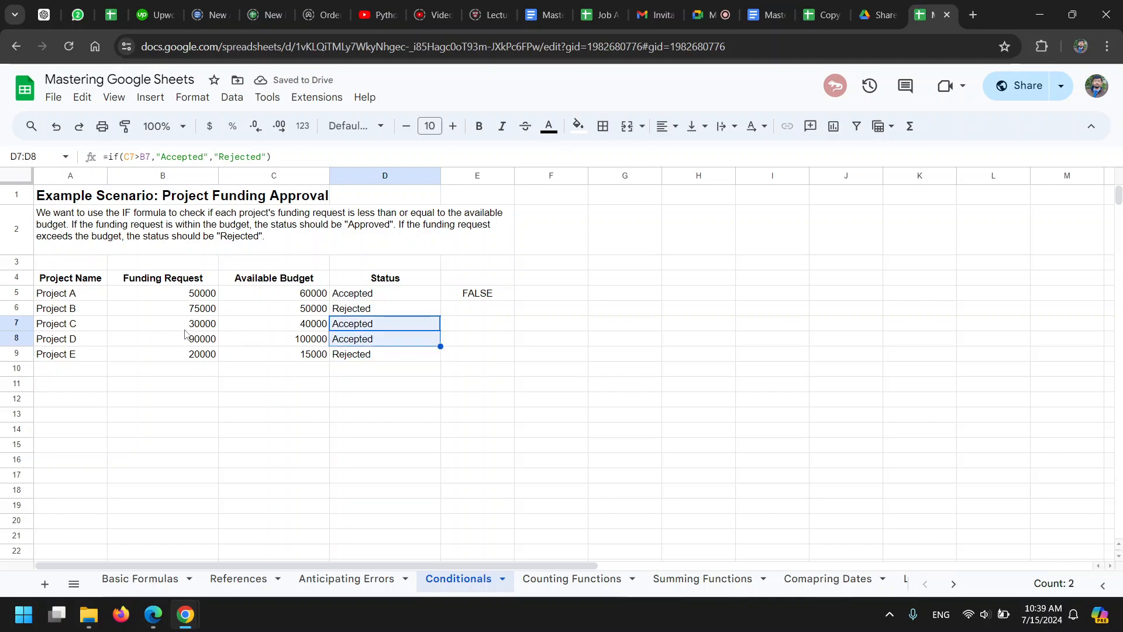
pyautogui.click(384, 311)
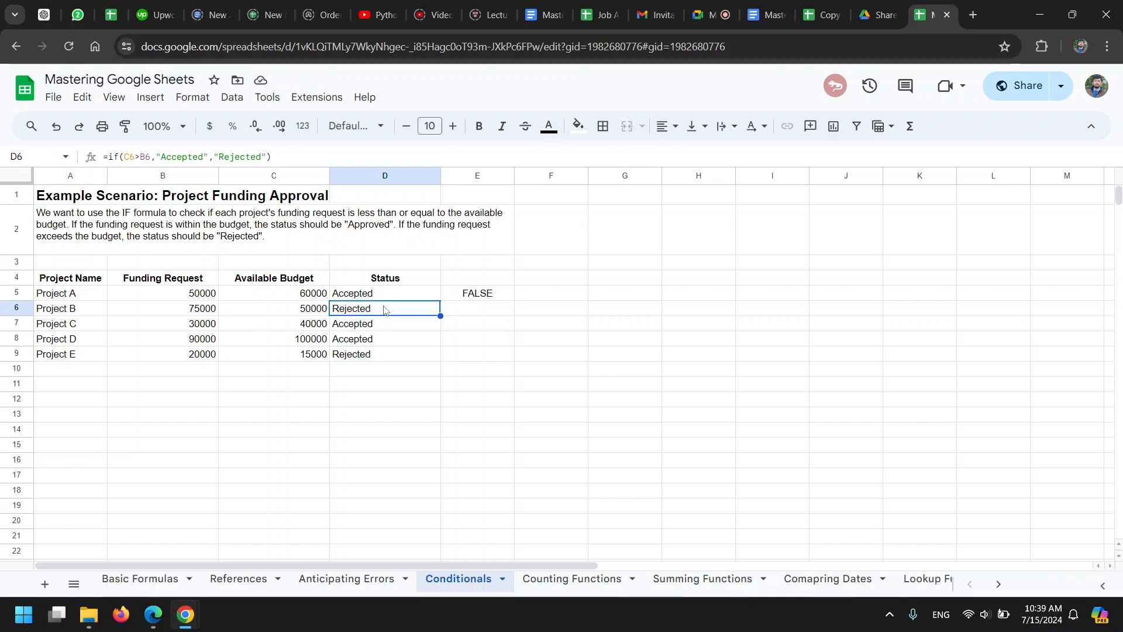
pyautogui.click(383, 294)
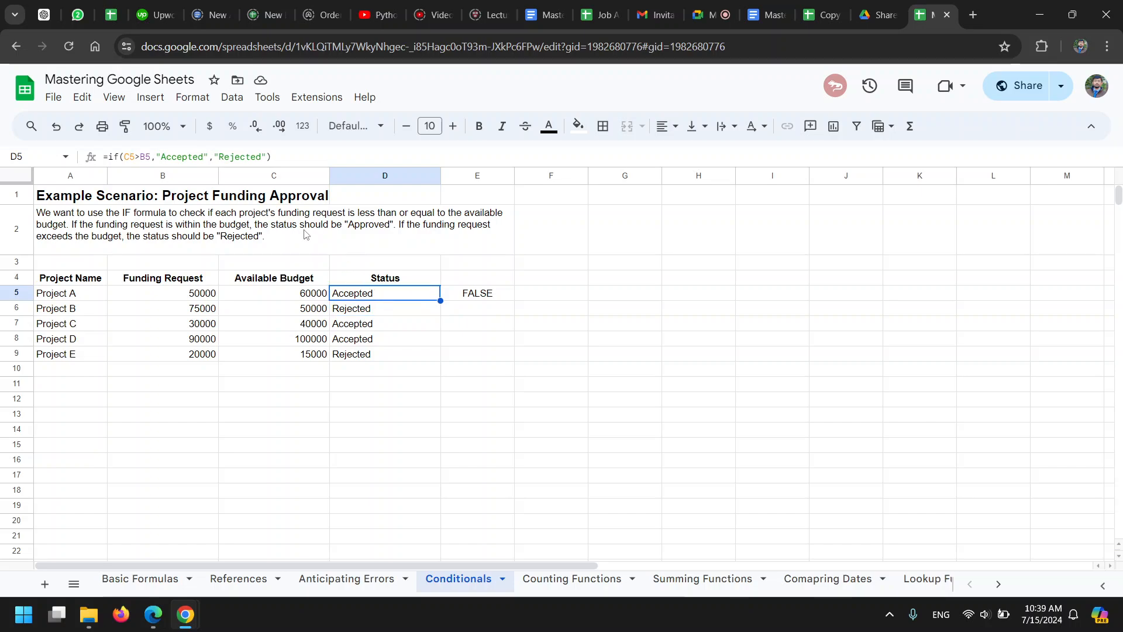
pyautogui.click(151, 157)
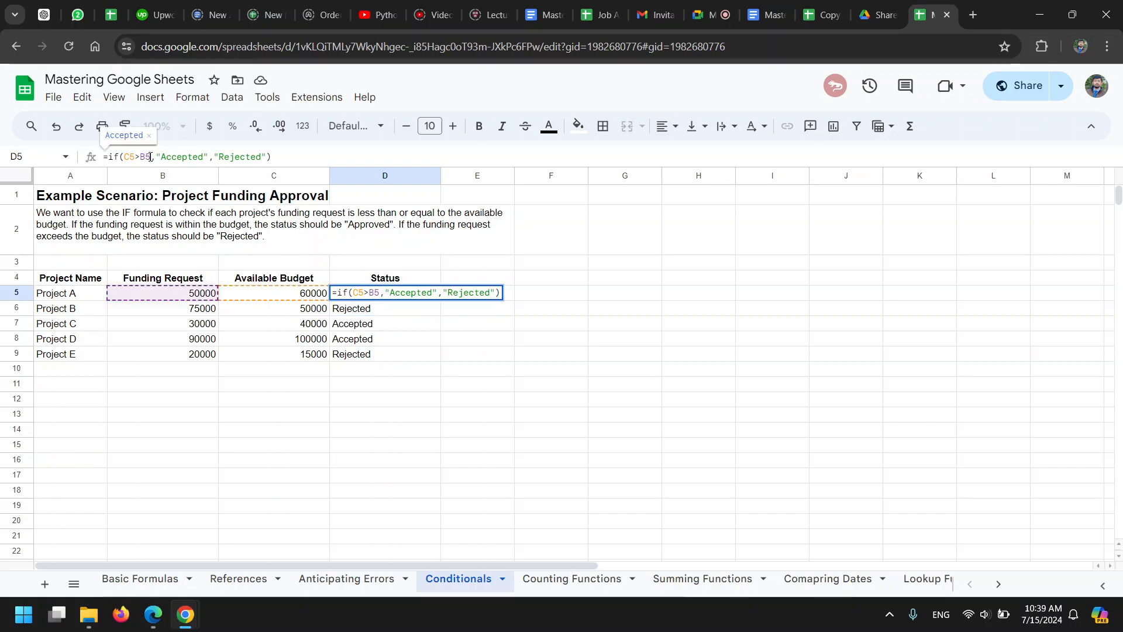
pyautogui.moveTo(150, 156); pyautogui.dragTo(127, 158)
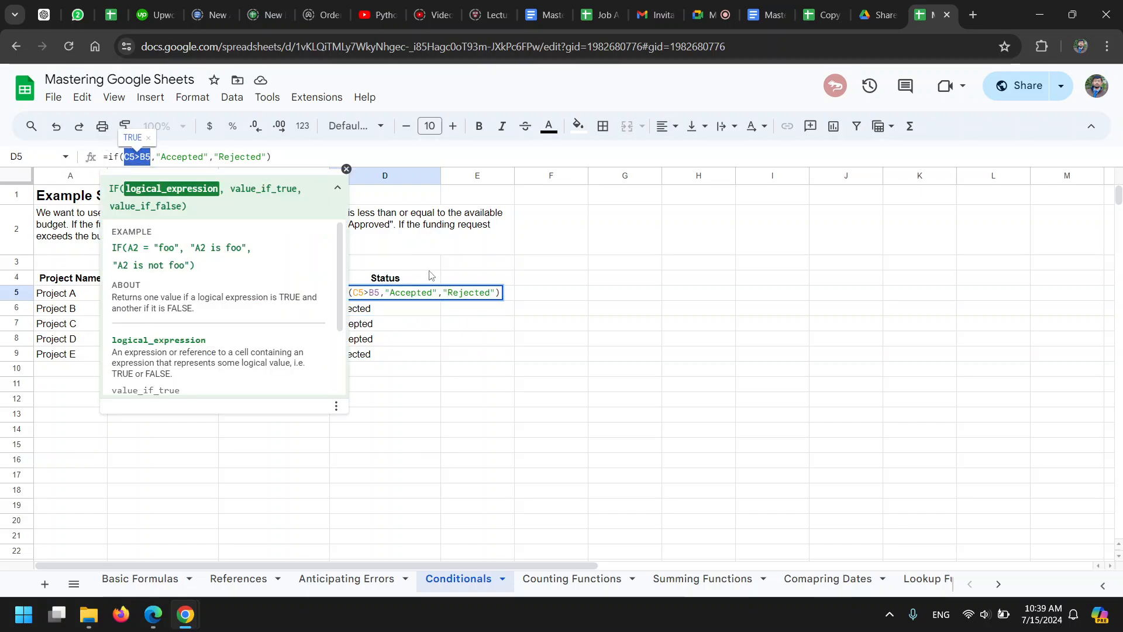
pyautogui.press('Escape')
# - On the Anticipating Errors sheet, remove the IFERROR wrapper from D5 so that the formula is =C5/B5
pyautogui.click(364, 580)
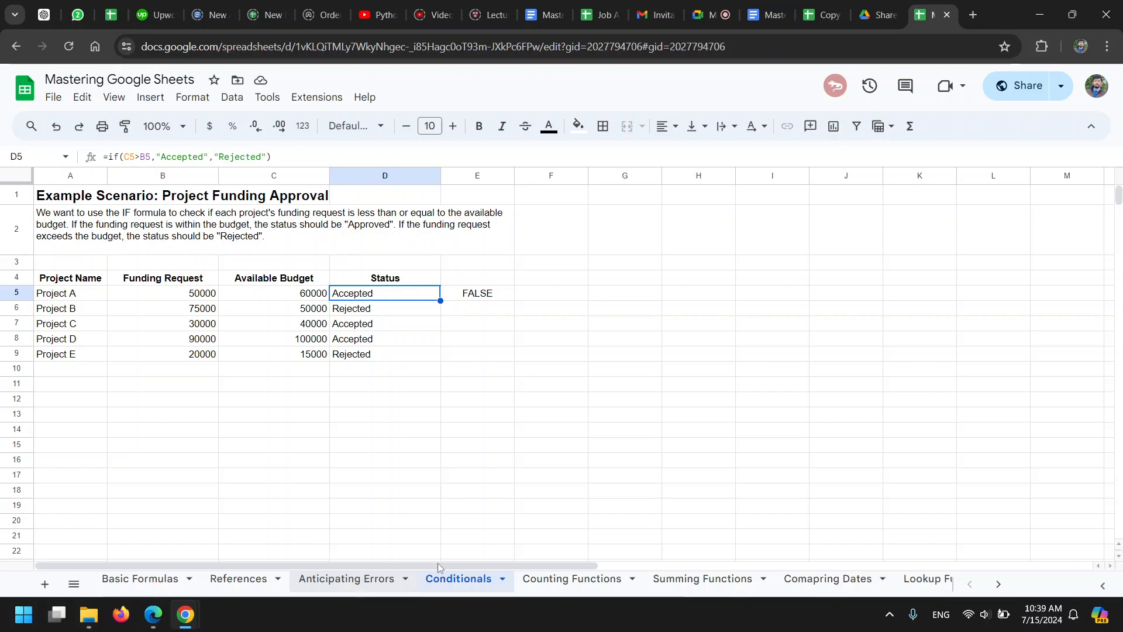
pyautogui.click(358, 273)
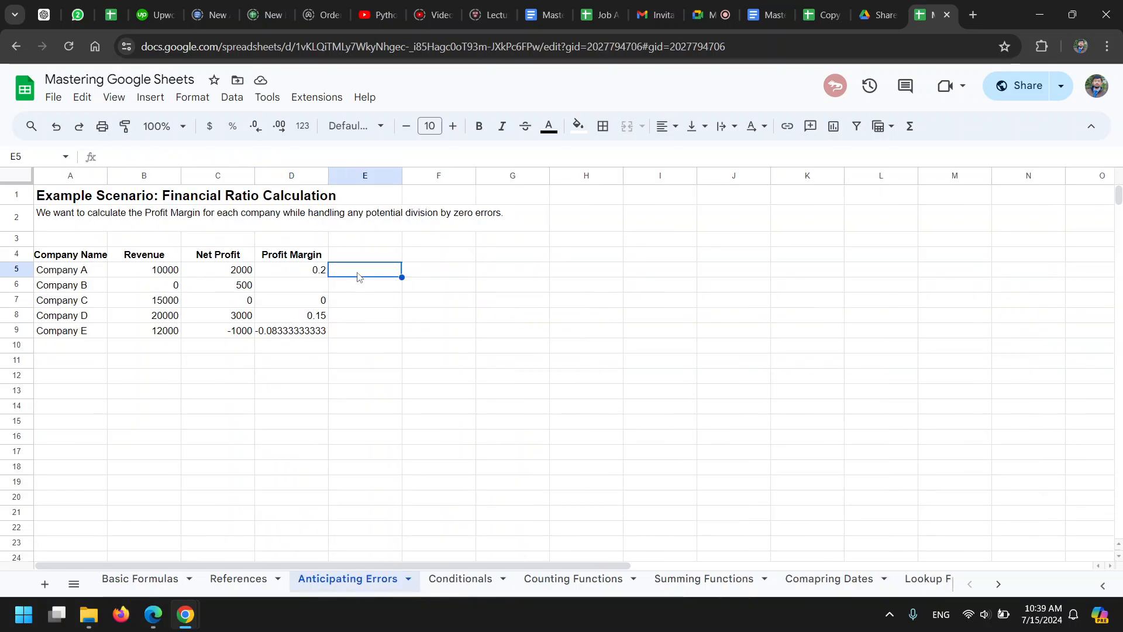
pyautogui.press('Left')
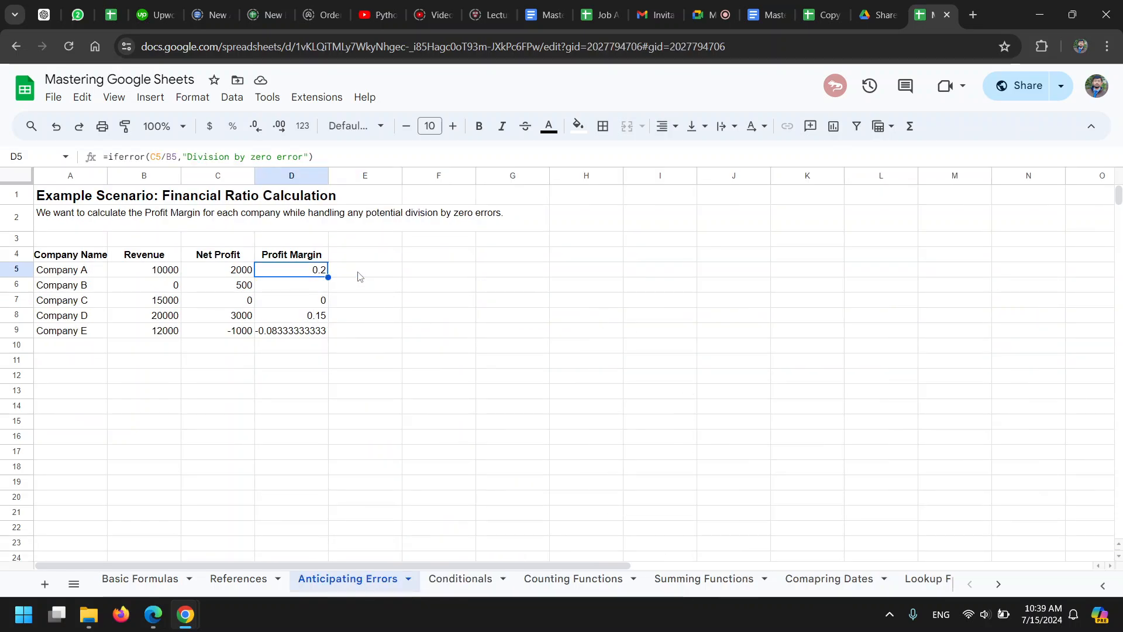
pyautogui.moveTo(151, 157); pyautogui.dragTo(272, 157)
pyautogui.press('BackSpace')
pyautogui.press('BackSpace')
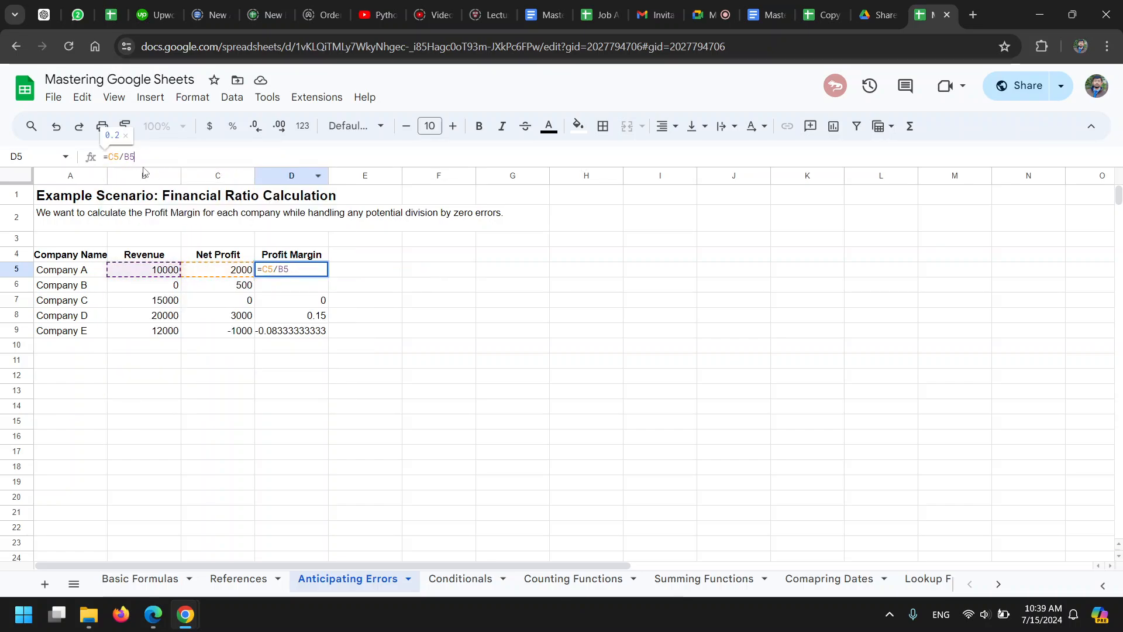
# - Wrap the division in D5 in an IF function so that the formula is =if(C5/B5)
pyautogui.click(109, 157)
pyautogui.write('if')
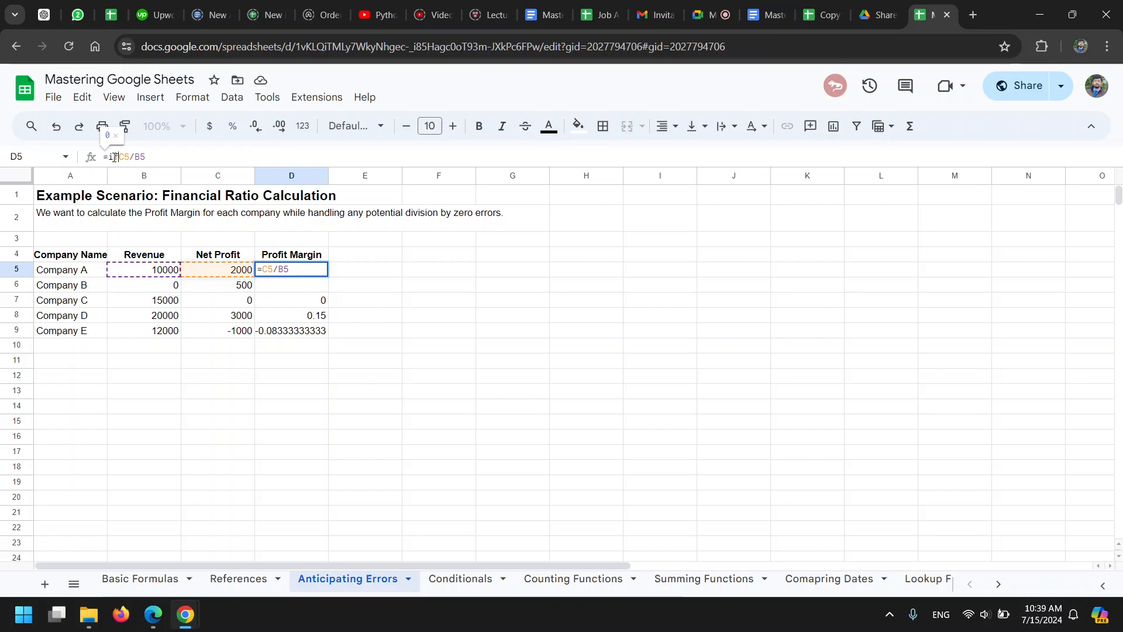
pyautogui.write('(')
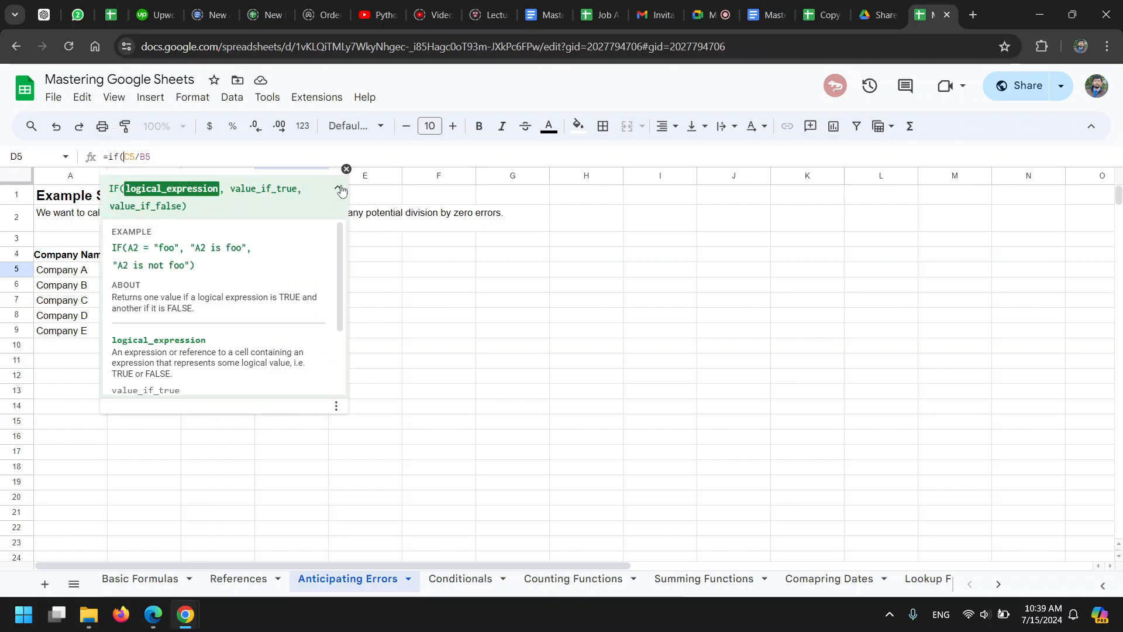
pyautogui.click(433, 256)
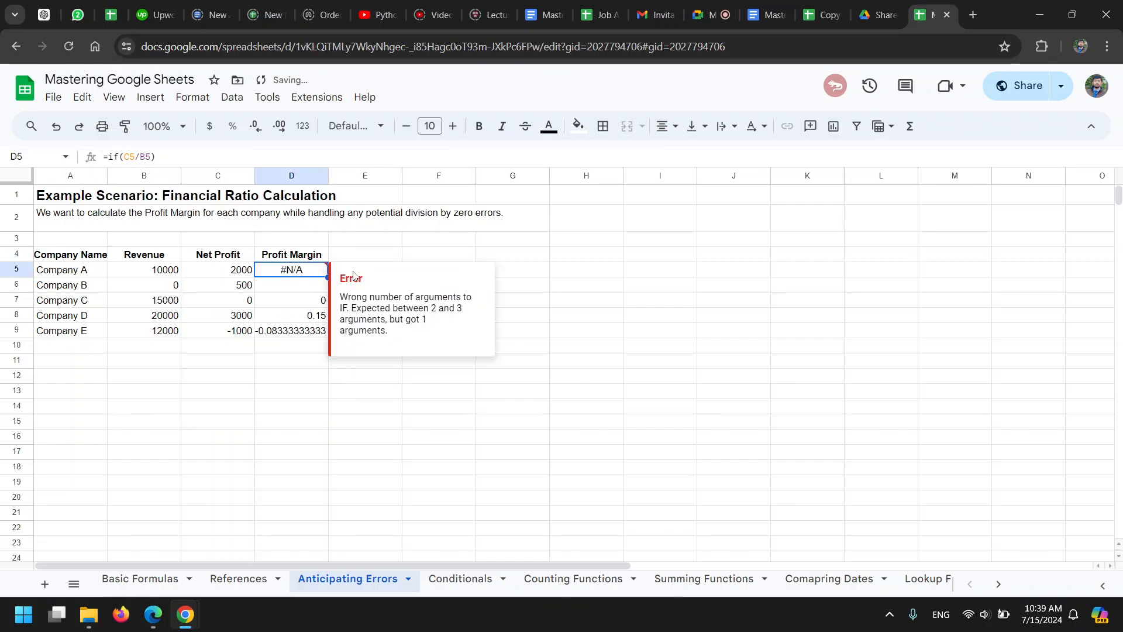
# - Replace the C5/B5 argument of D5's IF formula with the condition C5>0
pyautogui.click(167, 272)
pyautogui.click(237, 275)
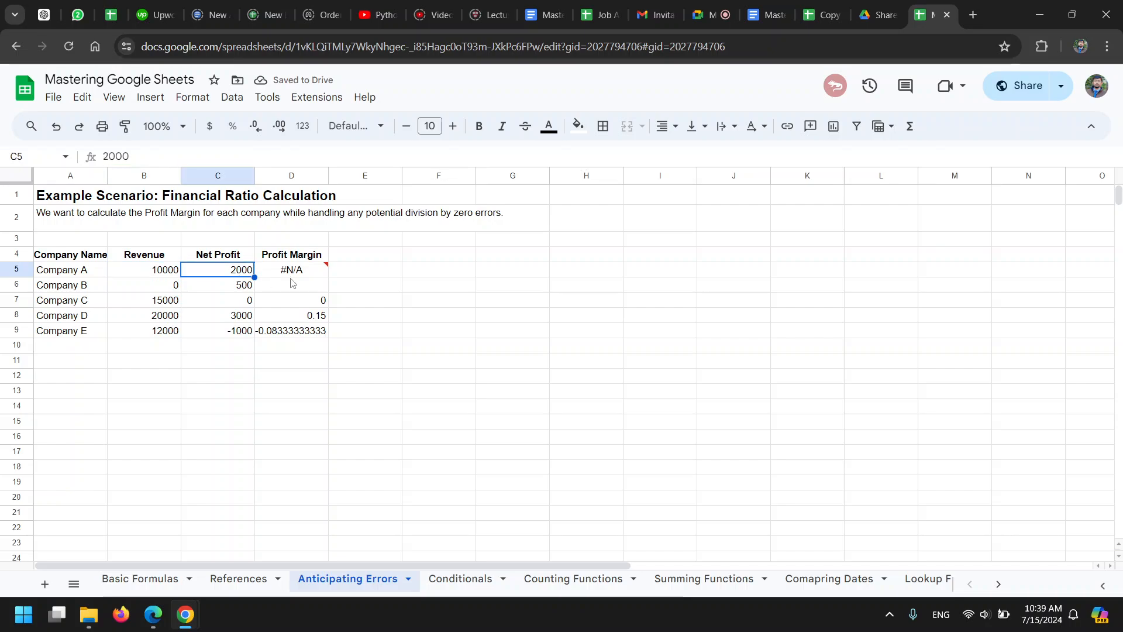
pyautogui.click(320, 273)
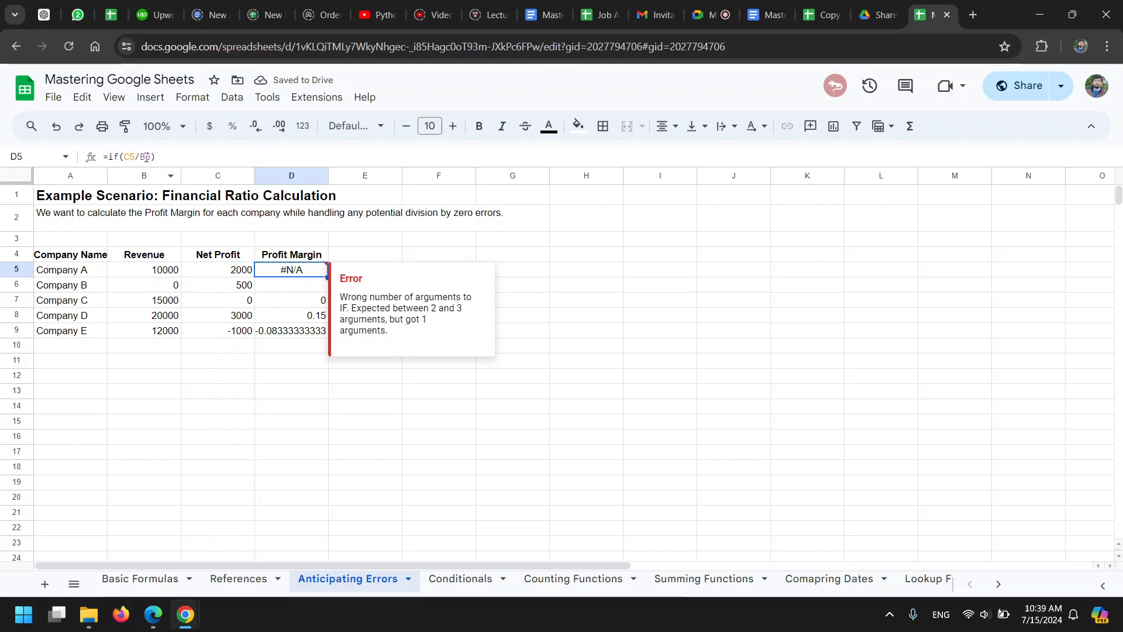
pyautogui.moveTo(124, 155); pyautogui.dragTo(150, 155)
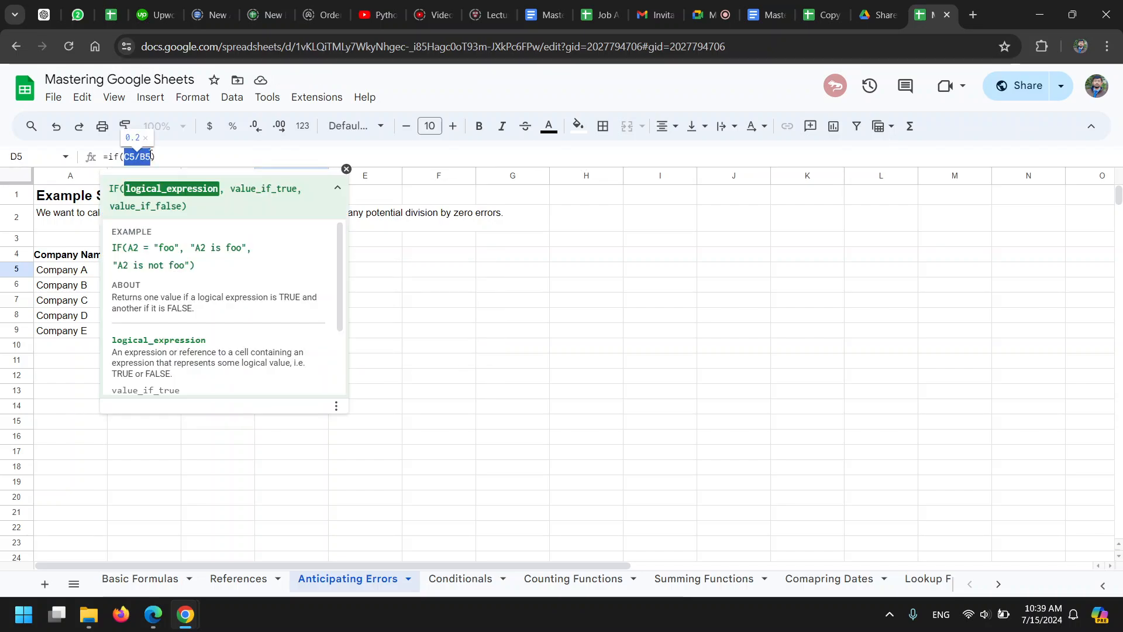
pyautogui.press('BackSpace')
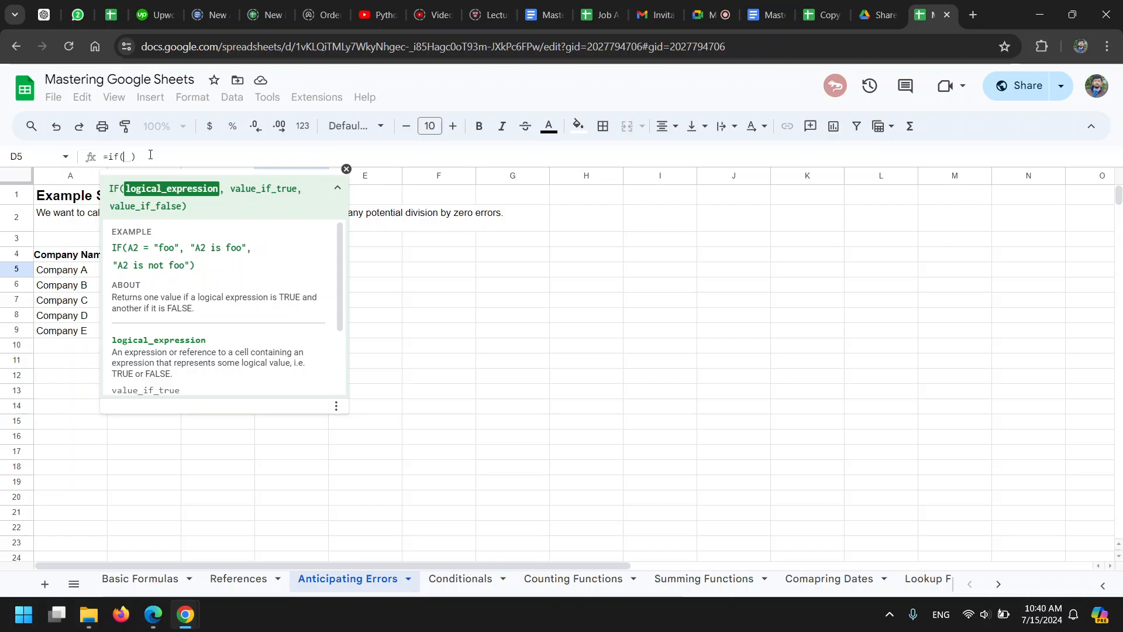
pyautogui.click(347, 168)
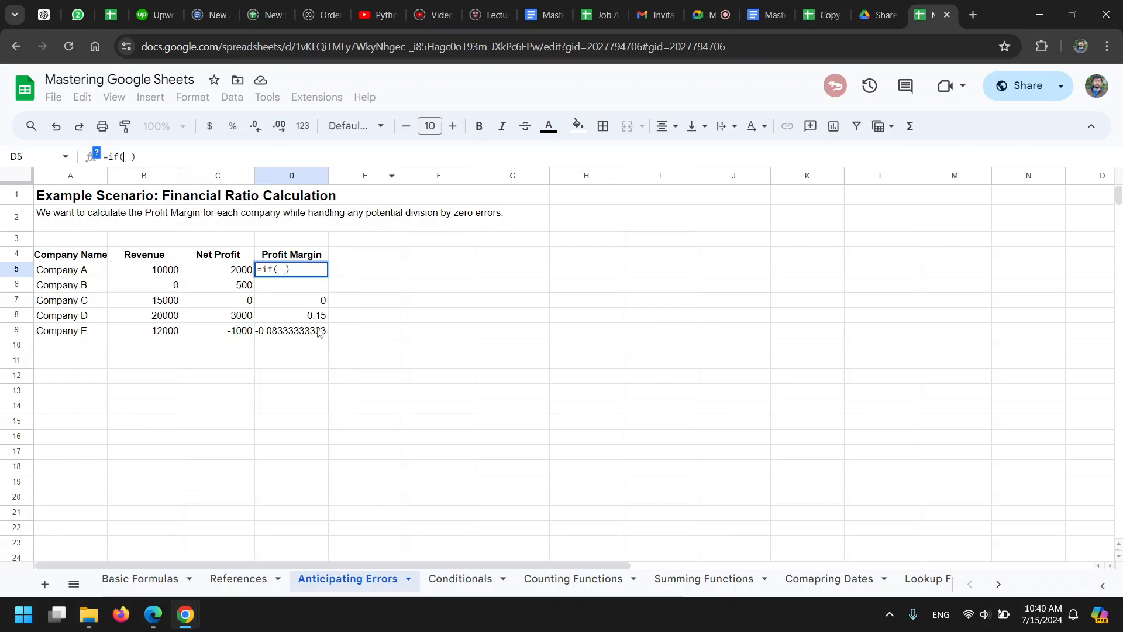
pyautogui.click(245, 275)
pyautogui.write('>')
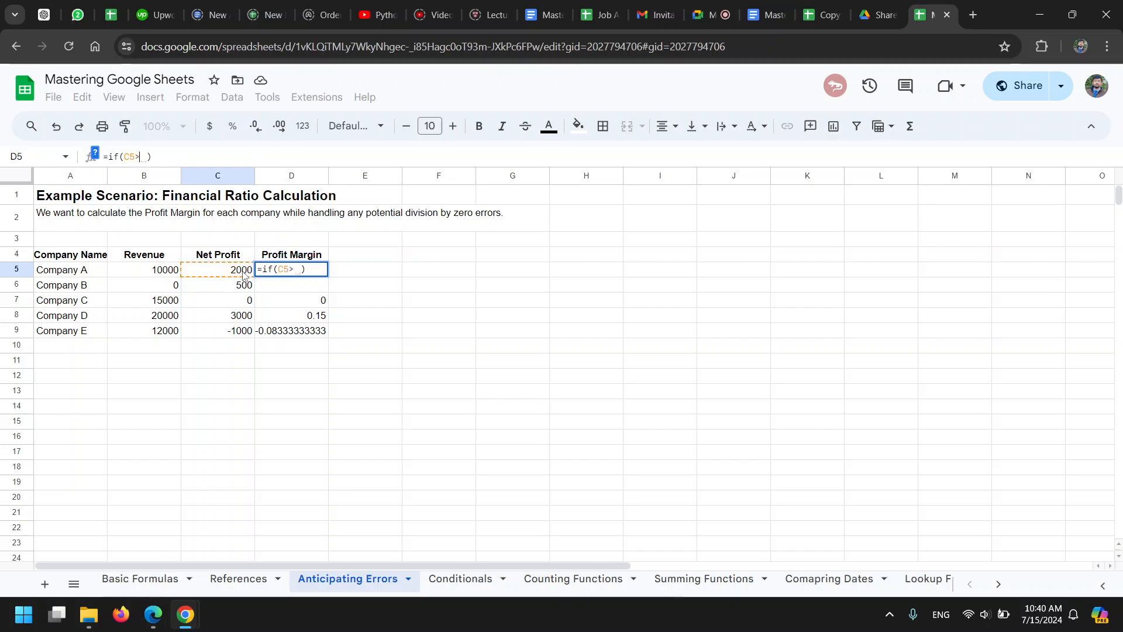
pyautogui.write('0')
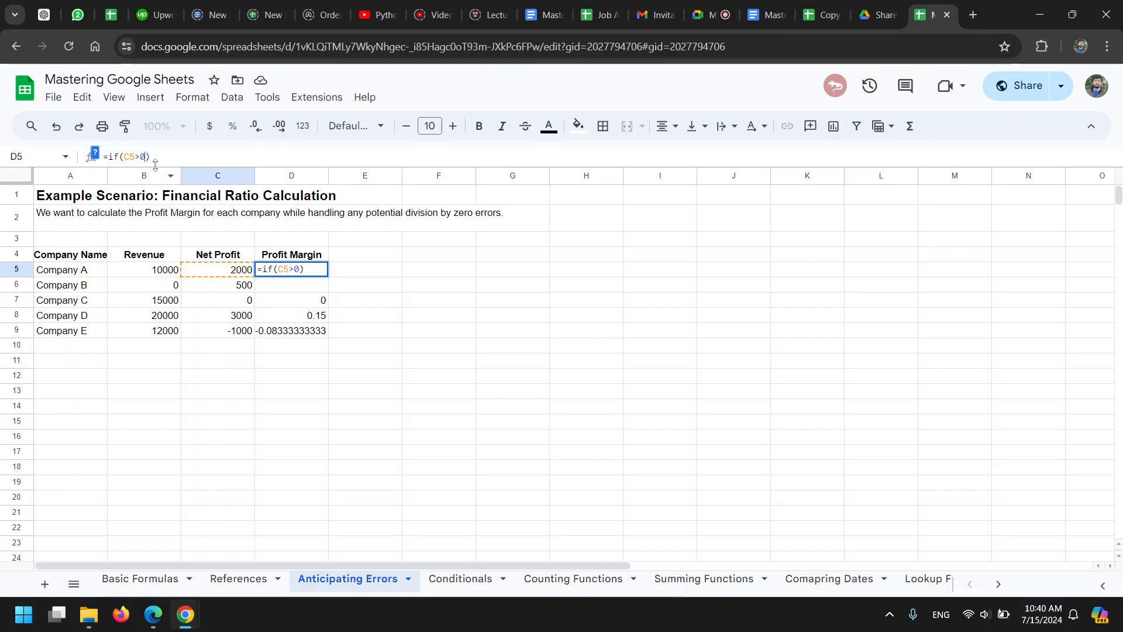
# - Nest the C5>0 condition in an OR function inside D5's IF and highlight the whole OR expression
pyautogui.write(')')
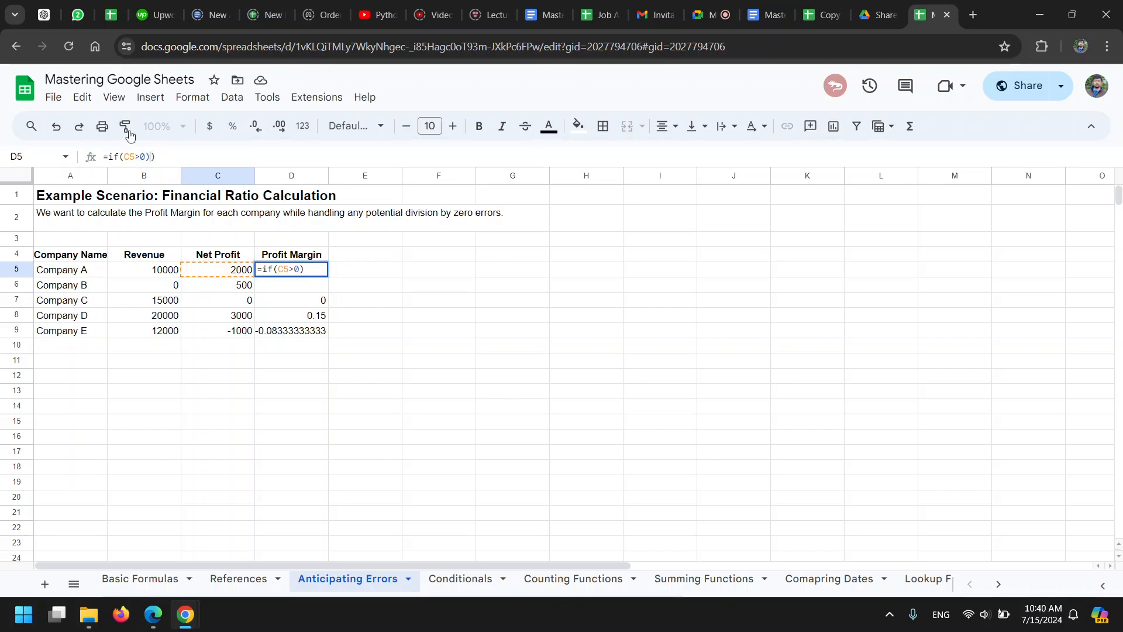
pyautogui.click(125, 155)
pyautogui.write('(')
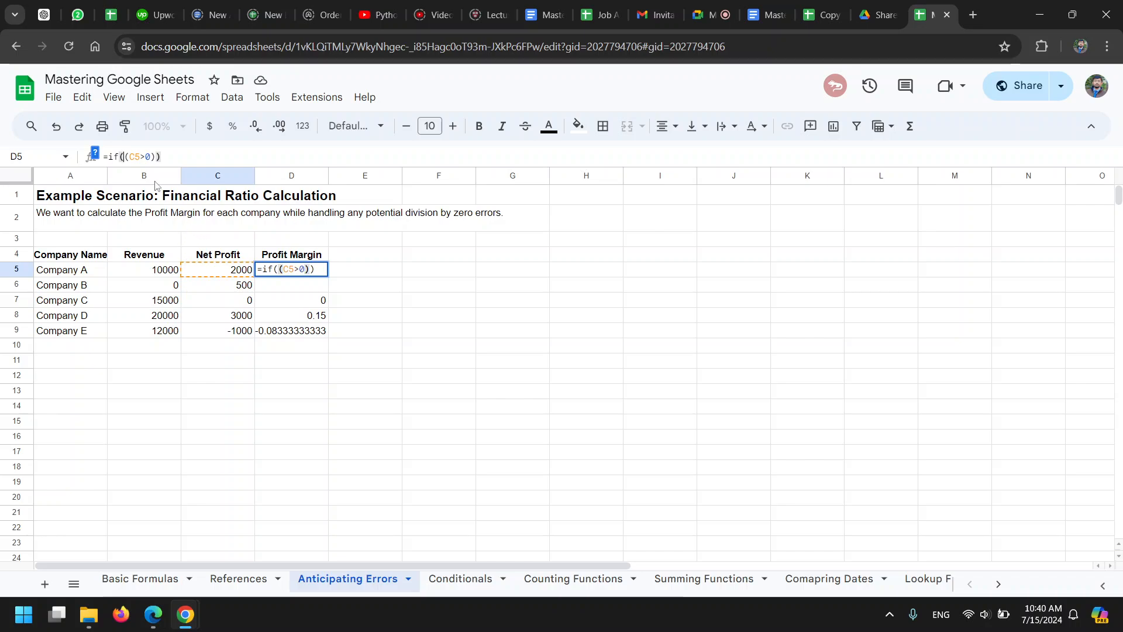
pyautogui.write('or')
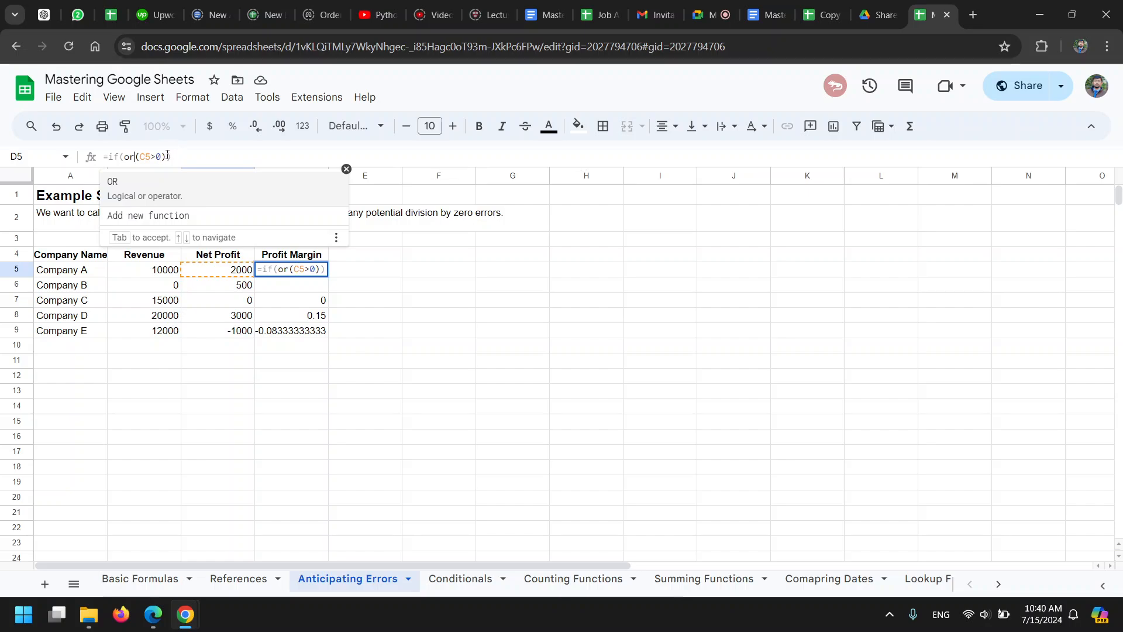
pyautogui.moveTo(167, 155); pyautogui.dragTo(123, 157)
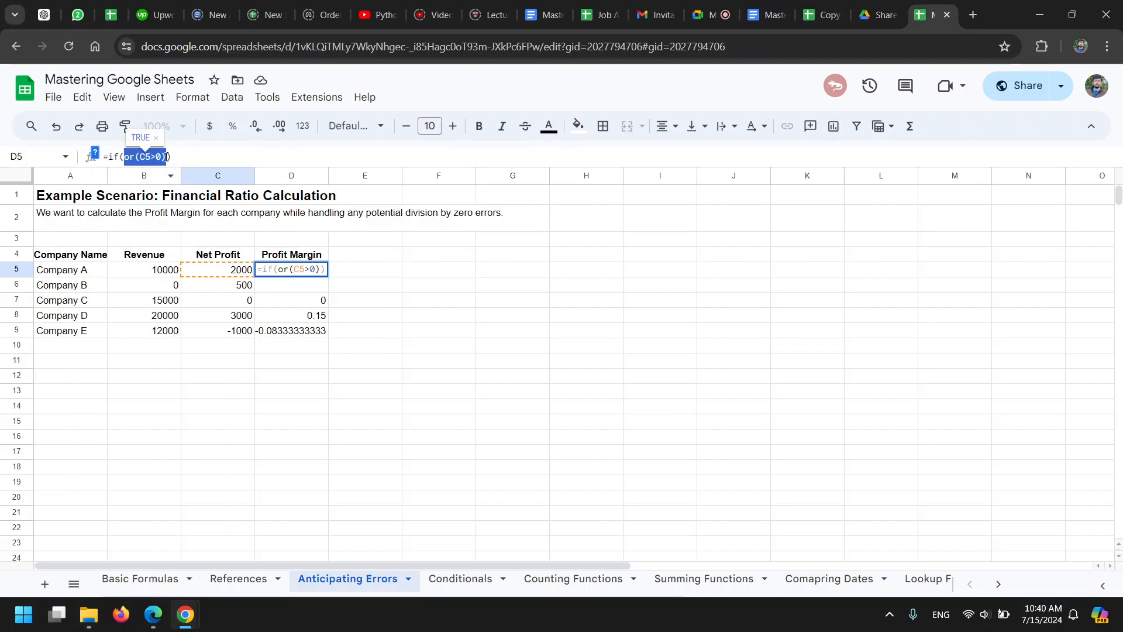
pyautogui.click(164, 157)
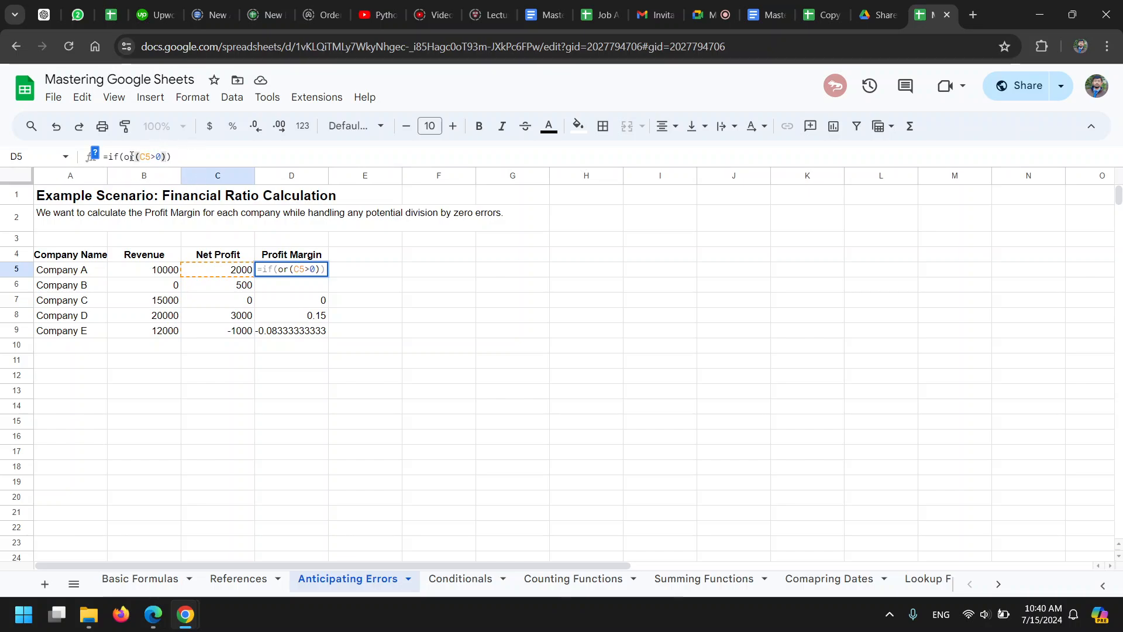
pyautogui.moveTo(124, 156); pyautogui.dragTo(167, 156)
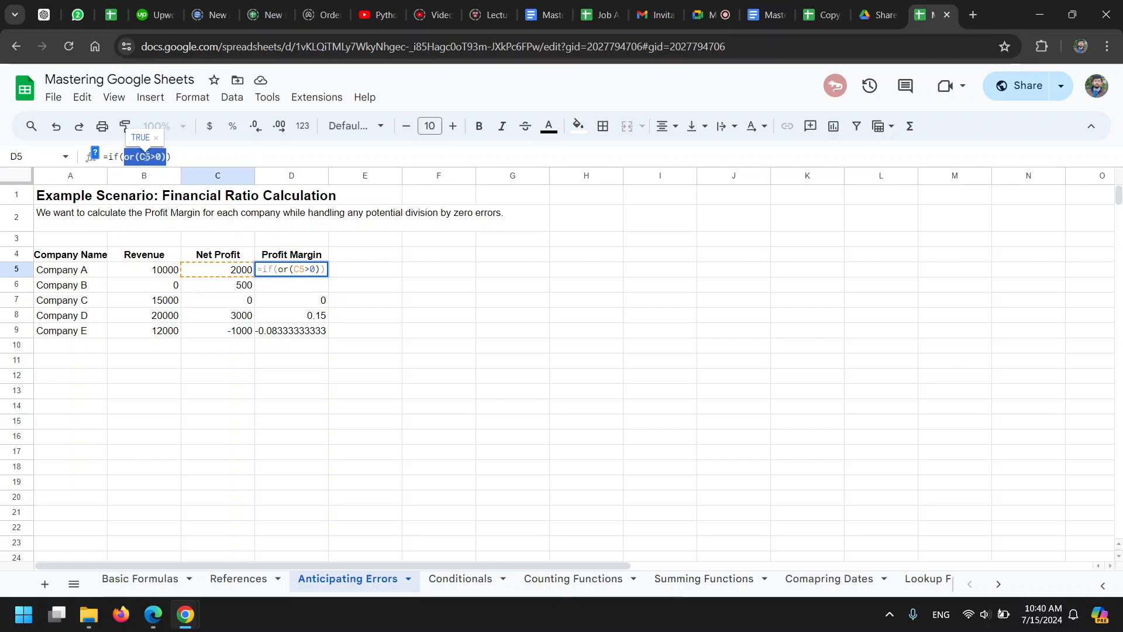
# - Add B5>0 as a second condition to the OR function in D5's formula
pyautogui.click(159, 157)
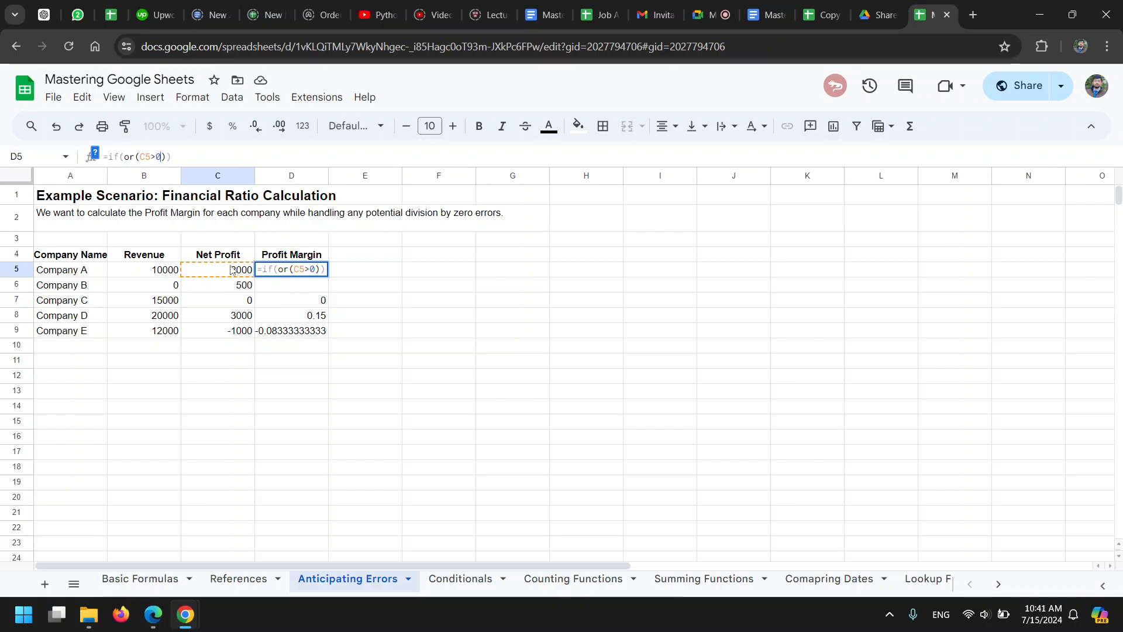
pyautogui.write(',')
pyautogui.click(167, 270)
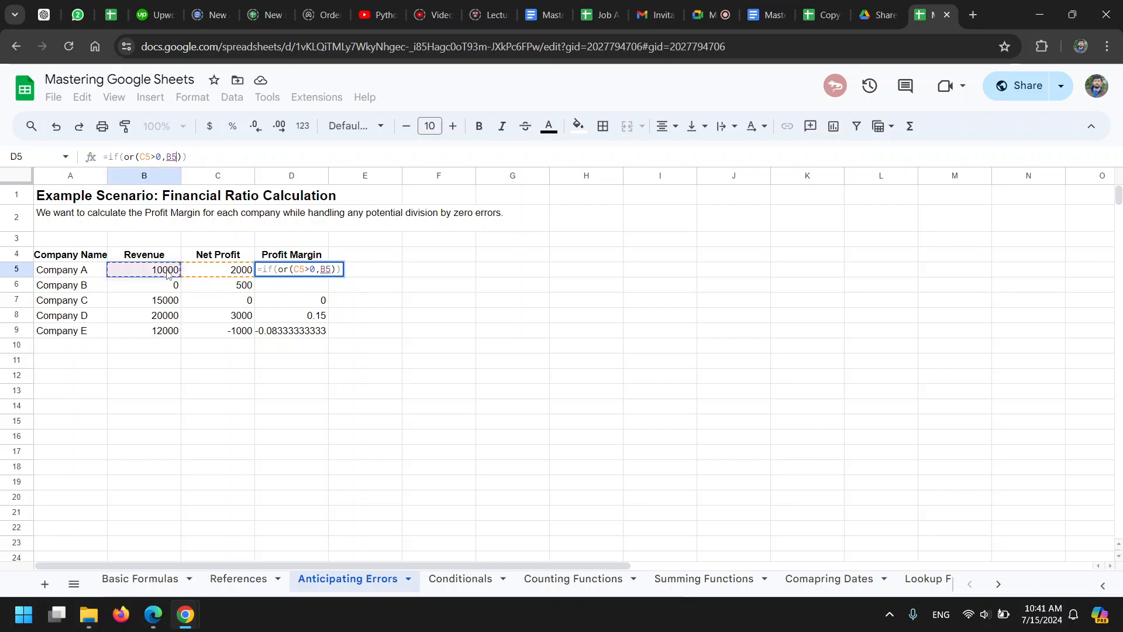
pyautogui.write('>o')
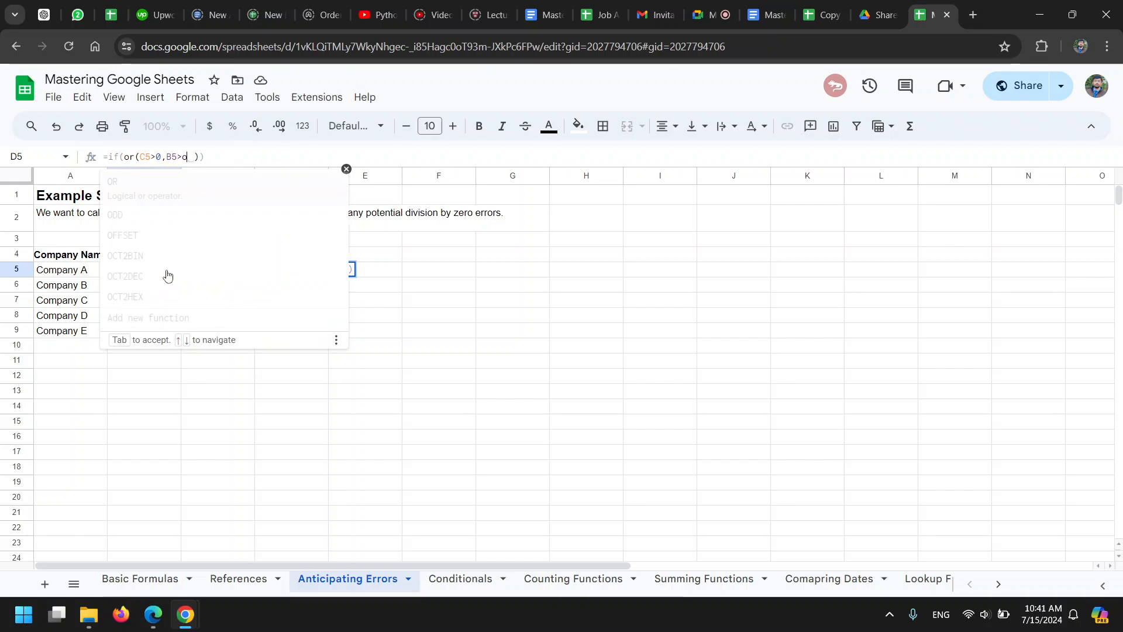
pyautogui.press('BackSpace')
pyautogui.write('0')
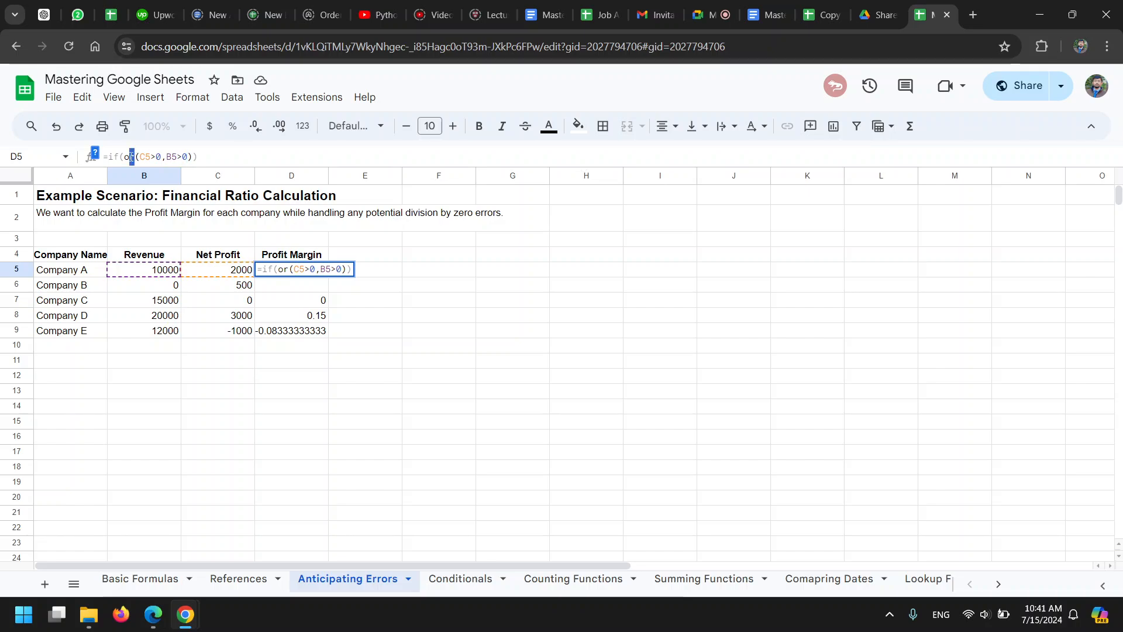
# - Replace OR with AND in D5's formula and highlight the expression and(C5>0,B5>0)
pyautogui.doubleClick(129, 156)
pyautogui.write('and')
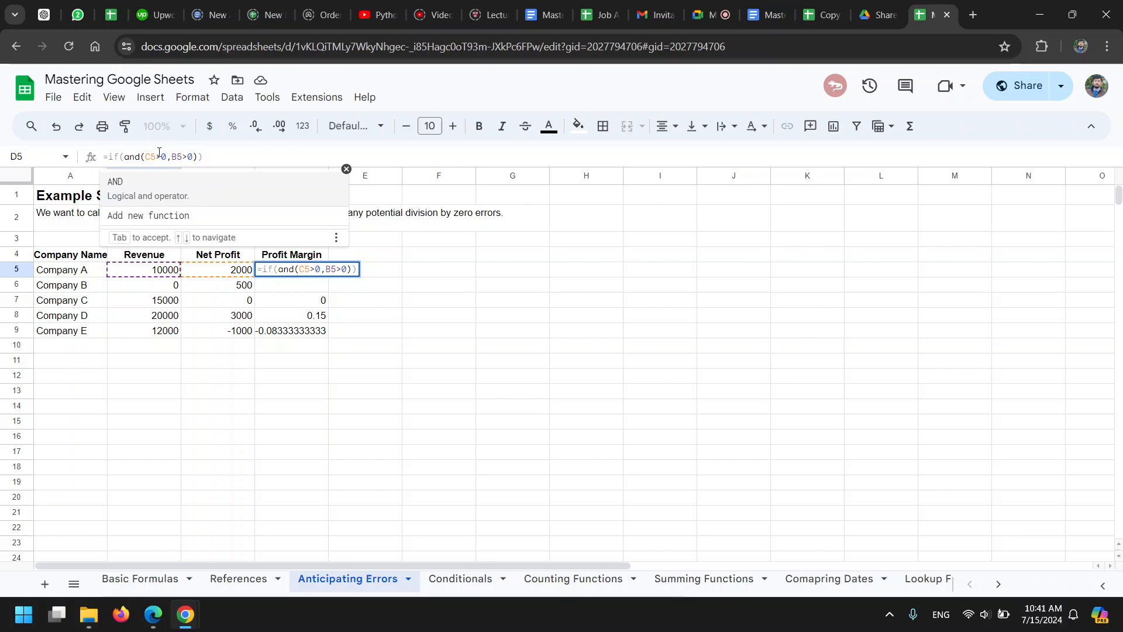
pyautogui.click(141, 156)
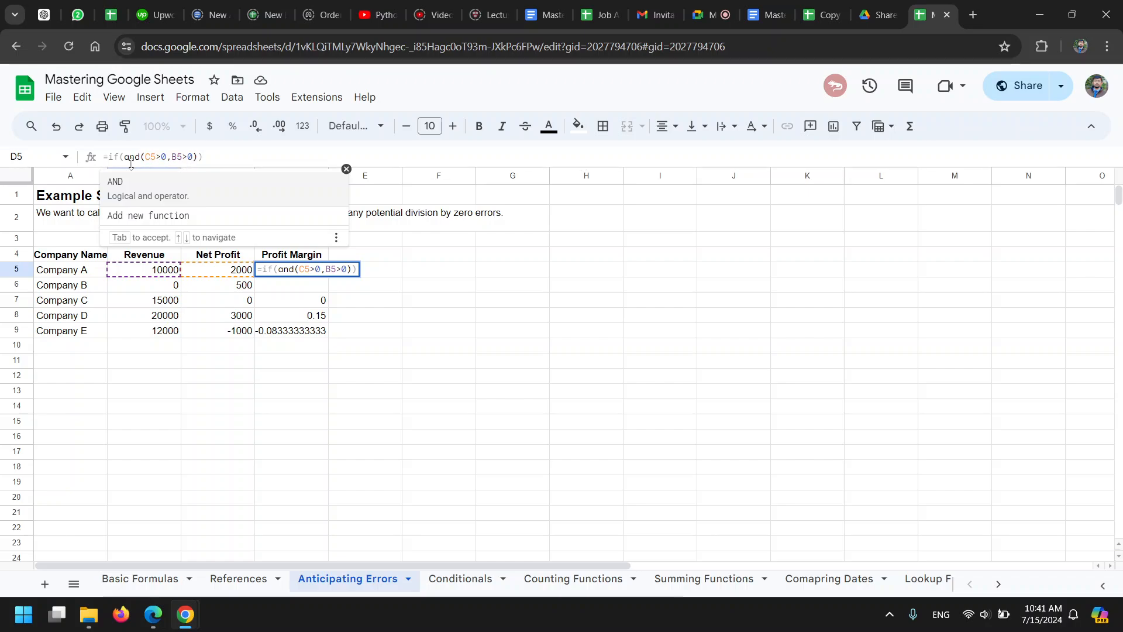
pyautogui.moveTo(124, 157); pyautogui.dragTo(194, 157)
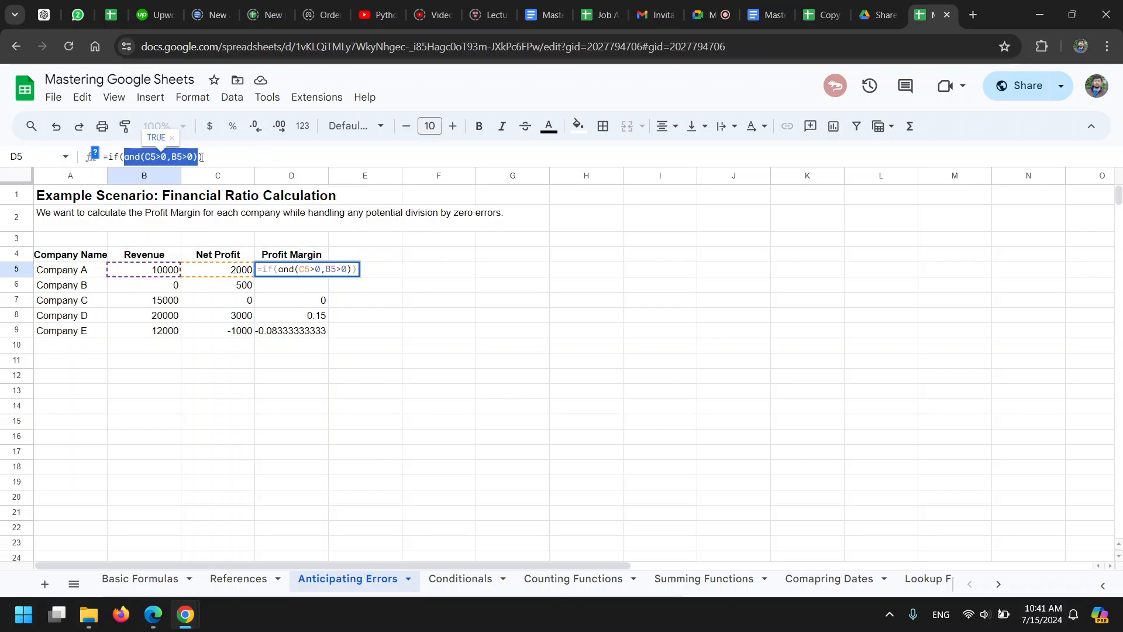
pyautogui.click(197, 157)
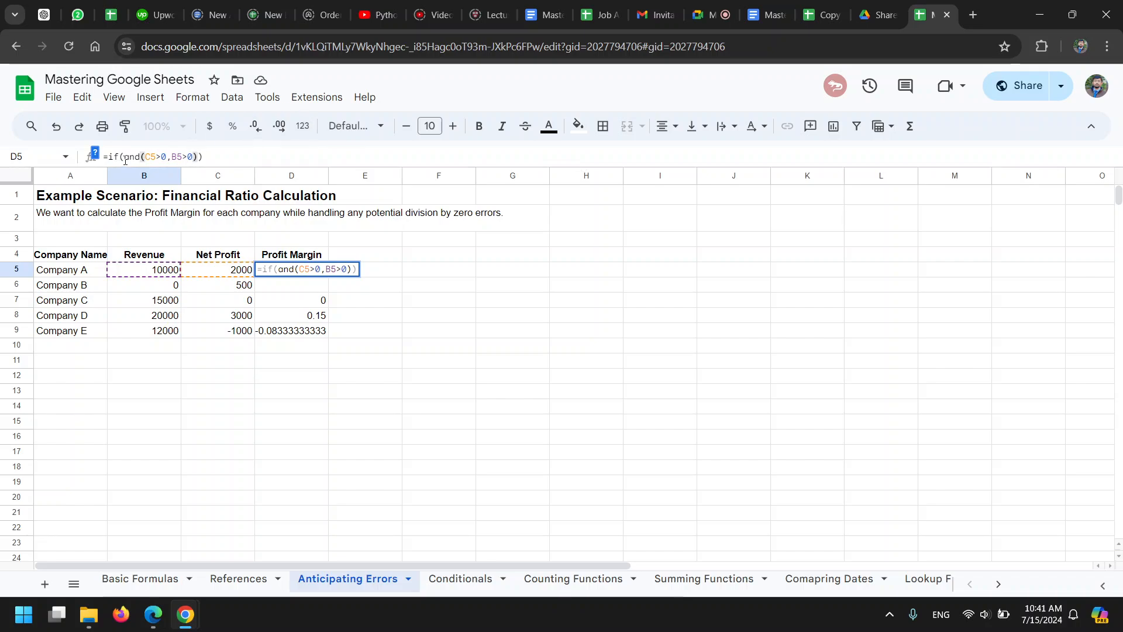
# - Copy the AND expression out of D5 and enter it in E5 as =and(C5>0,B5>0)
pyautogui.moveTo(124, 157); pyautogui.dragTo(198, 157)
pyautogui.hotkey('ctrl', 'c')
pyautogui.press('BackSpace')
pyautogui.click(399, 271)
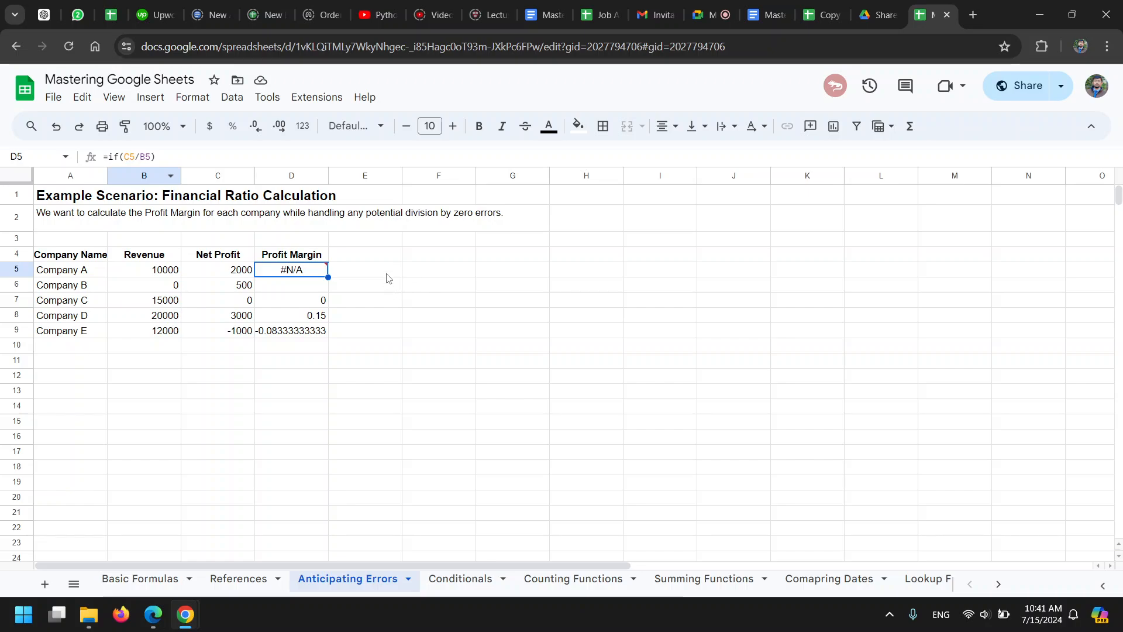
pyautogui.doubleClick(386, 270)
pyautogui.hotkey('ctrl', 'v')
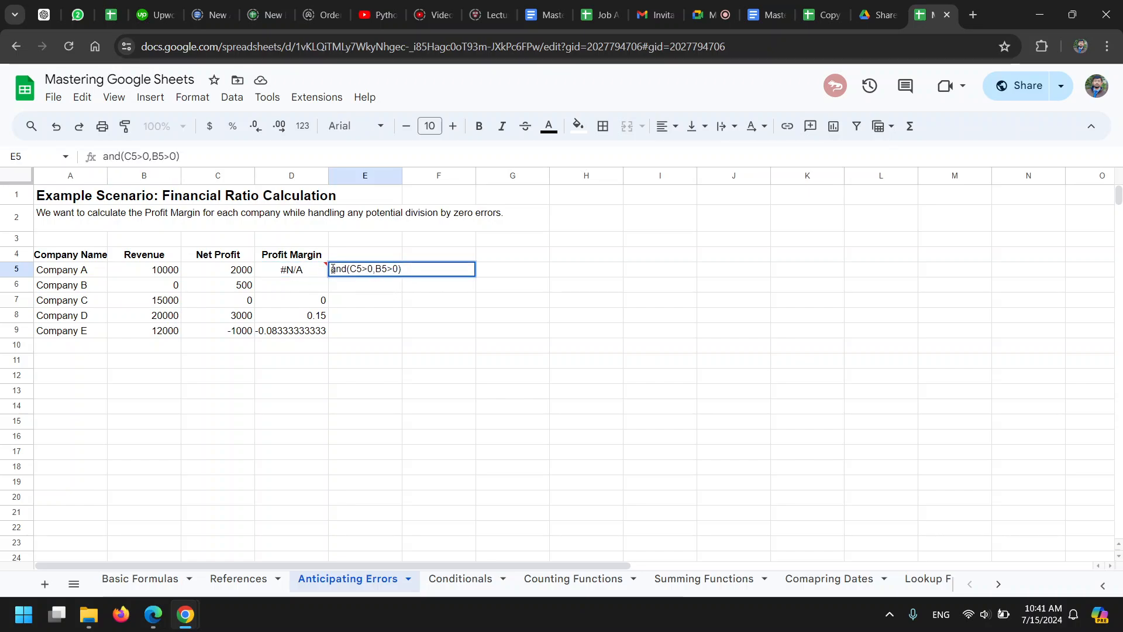
pyautogui.press('Home')
pyautogui.write('=')
pyautogui.press('Return')
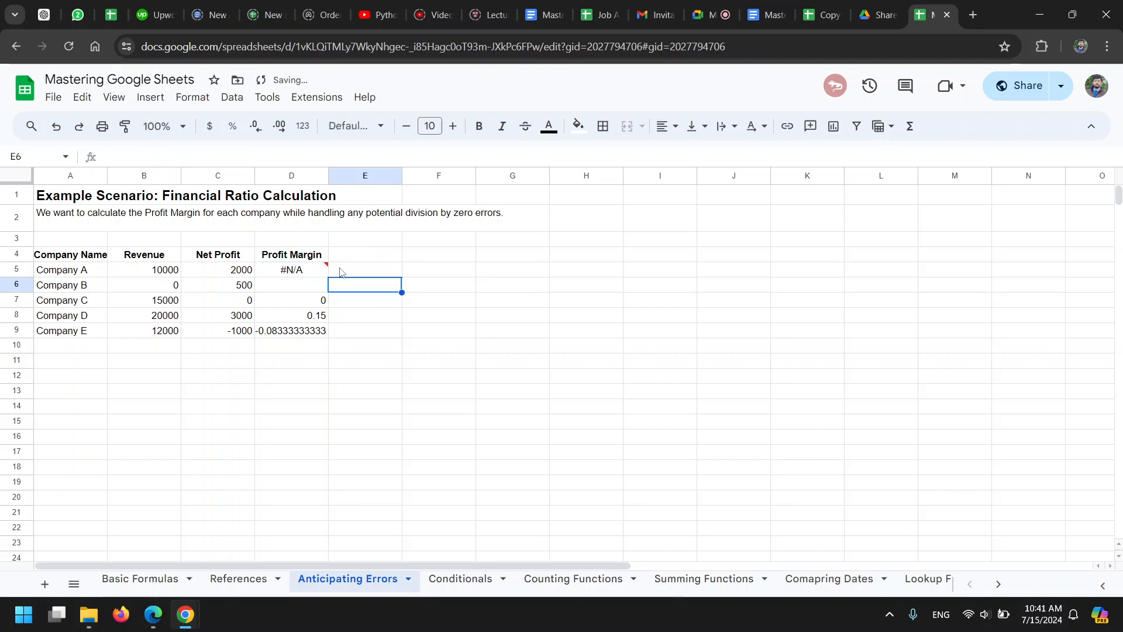
# - Fill the AND formula from E5 down to E9 and check Company B's and Company E's results against their revenue and net profit
pyautogui.click(380, 273)
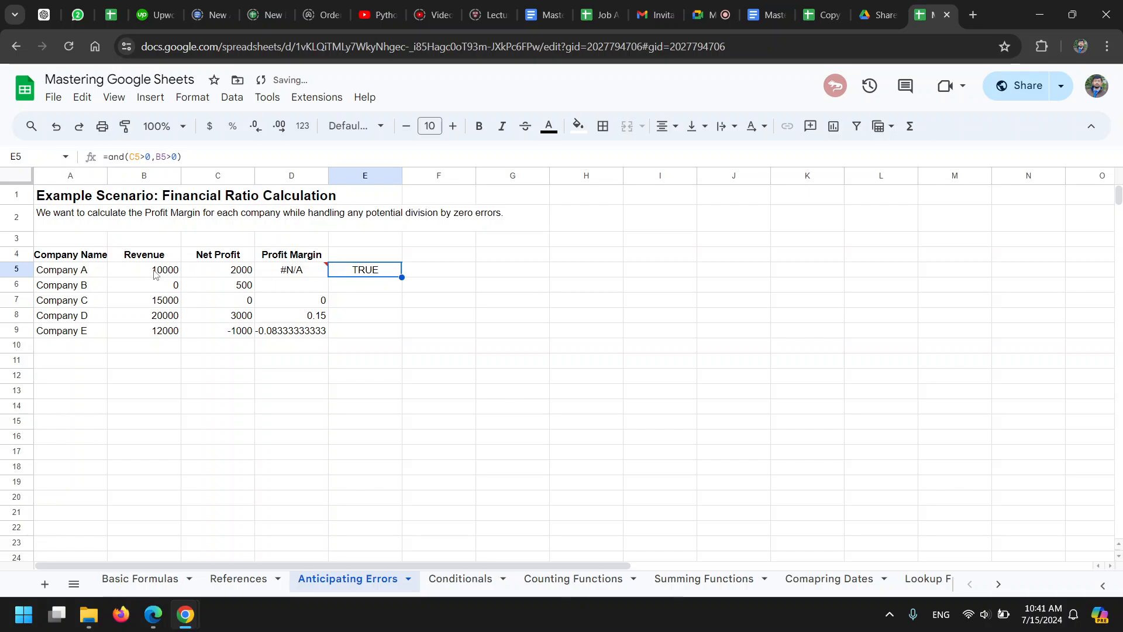
pyautogui.moveTo(402, 277); pyautogui.dragTo(401, 338)
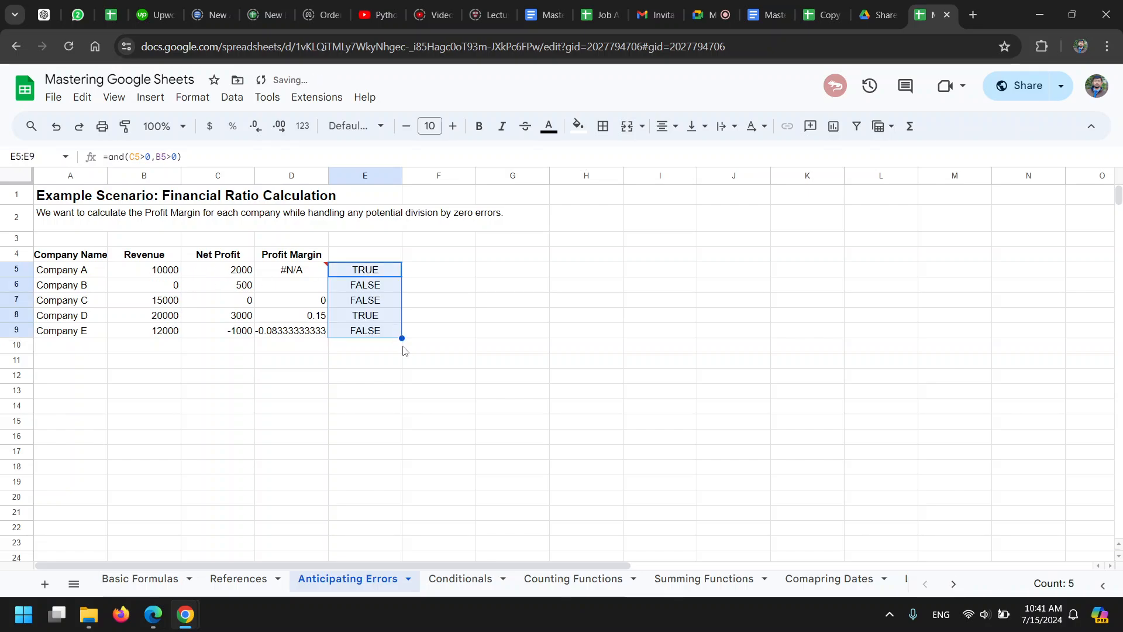
pyautogui.click(374, 290)
pyautogui.click(174, 286)
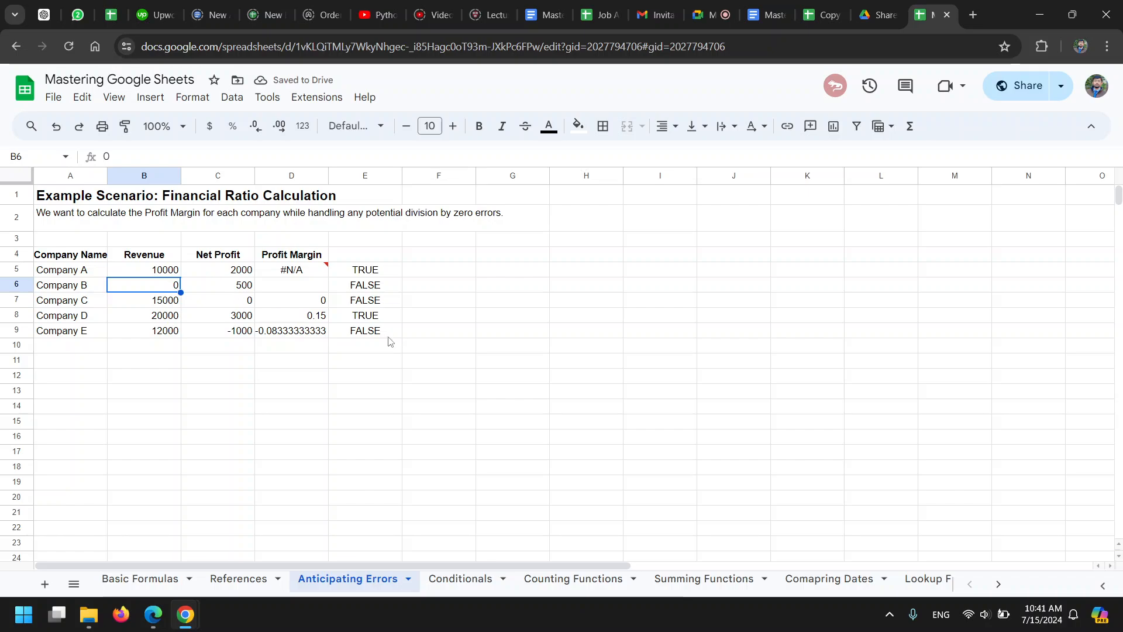
pyautogui.click(368, 334)
pyautogui.click(241, 331)
pyautogui.click(361, 273)
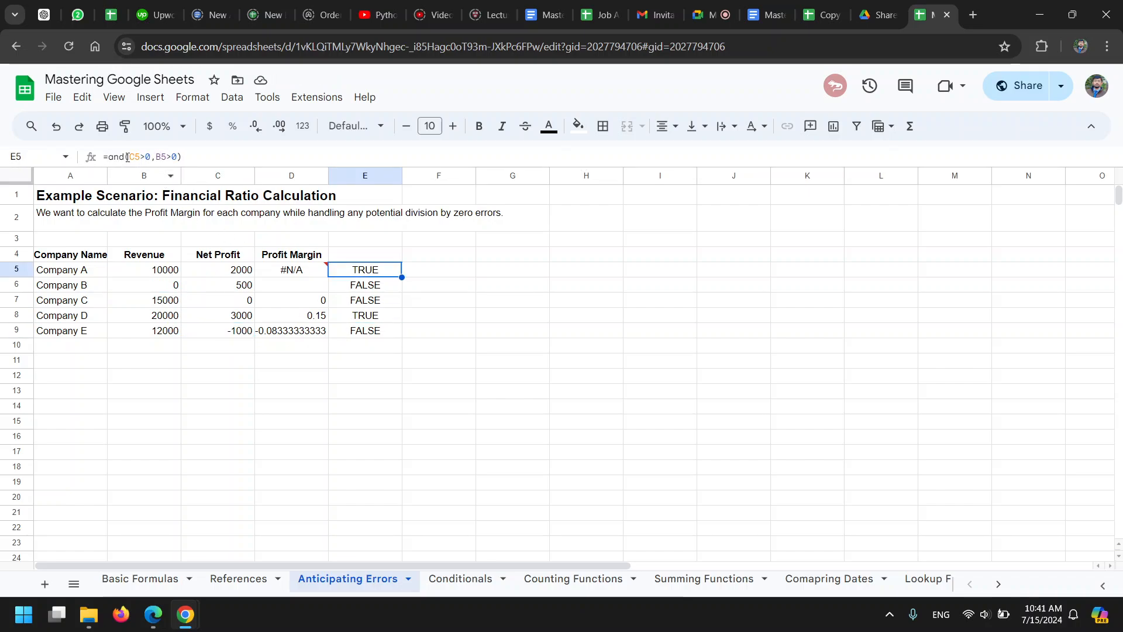
# - Insert and(C5>0,B5>0) as the logical test before C5/B5 in D5's IF formula
pyautogui.click(296, 275)
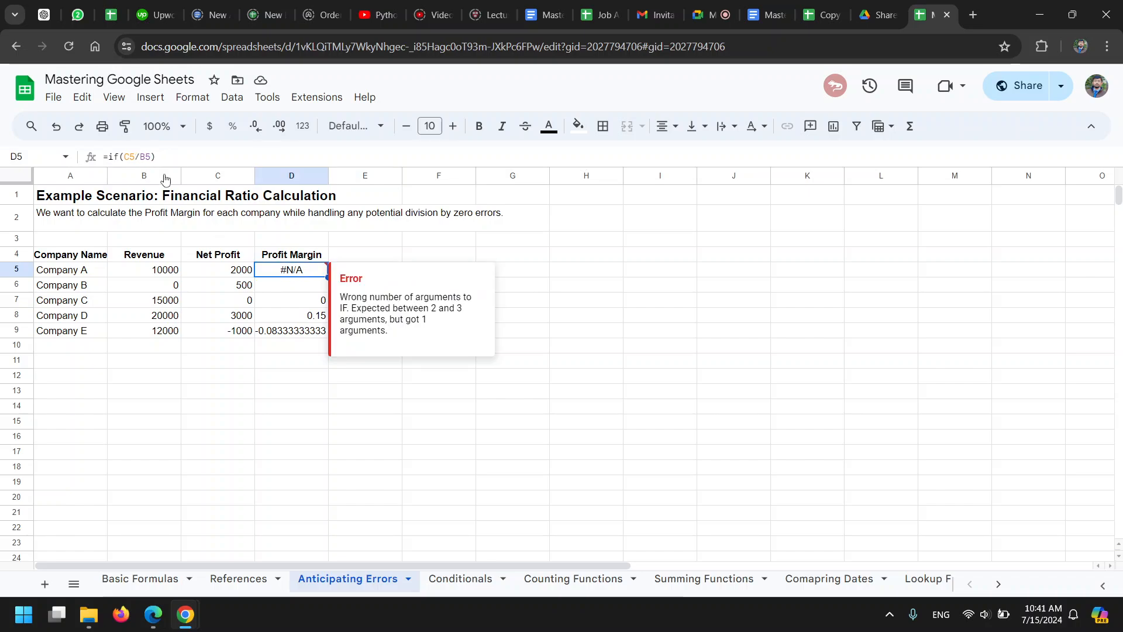
pyautogui.click(122, 156)
pyautogui.hotkey('ctrl', 'v')
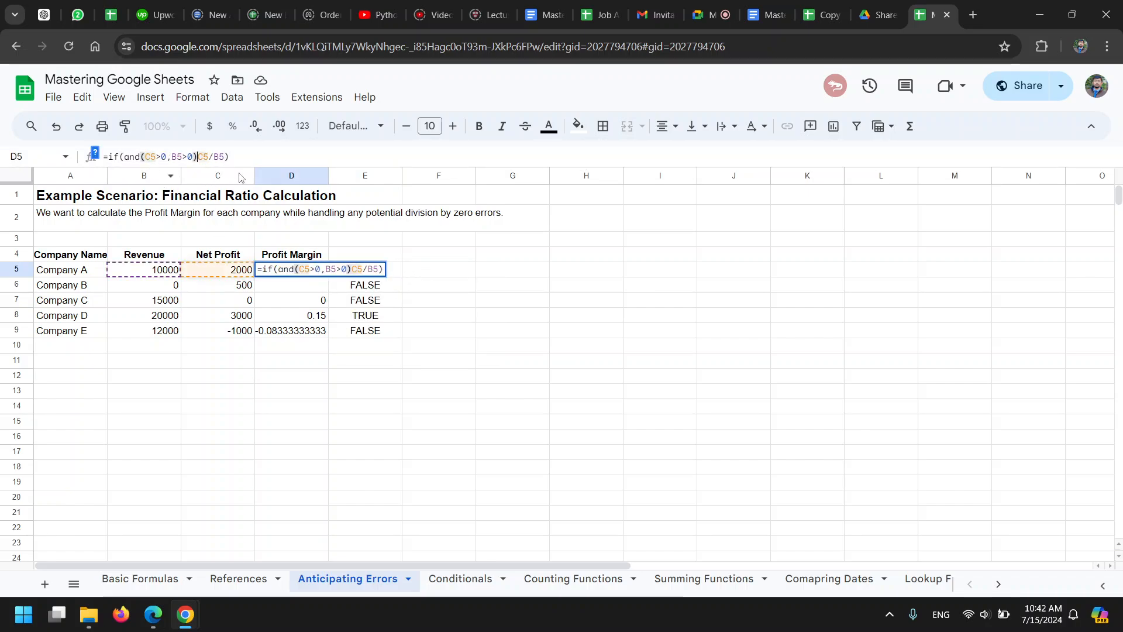
pyautogui.write(',')
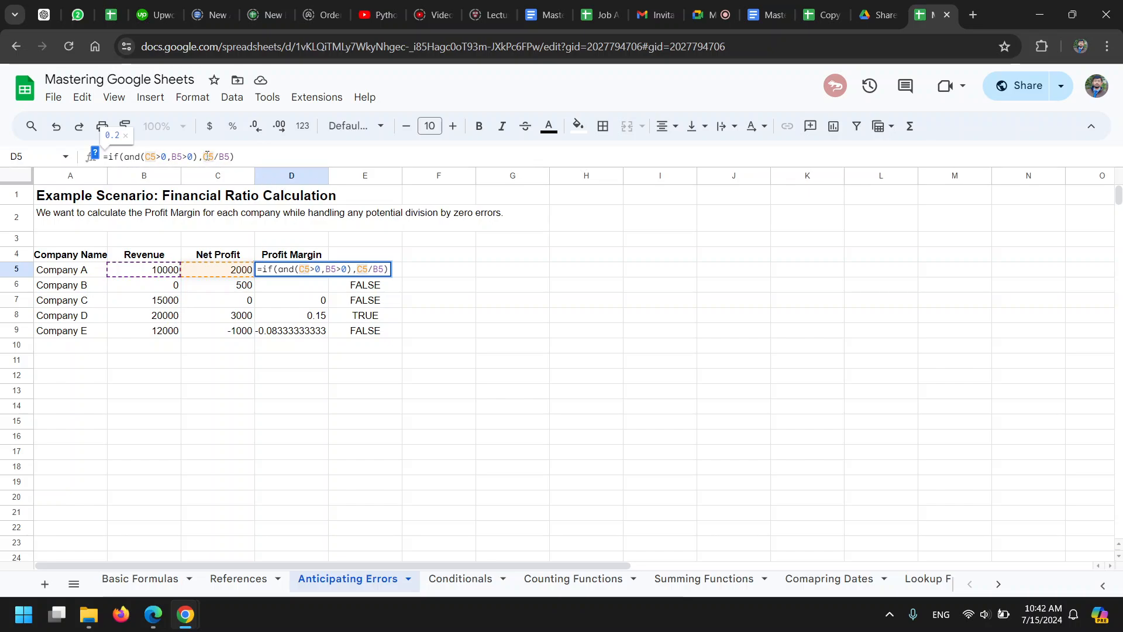
# - Add an empty string "" as the value-if-false in D5's IF formula and fill the formula down to D9
pyautogui.moveTo(207, 156); pyautogui.dragTo(231, 152)
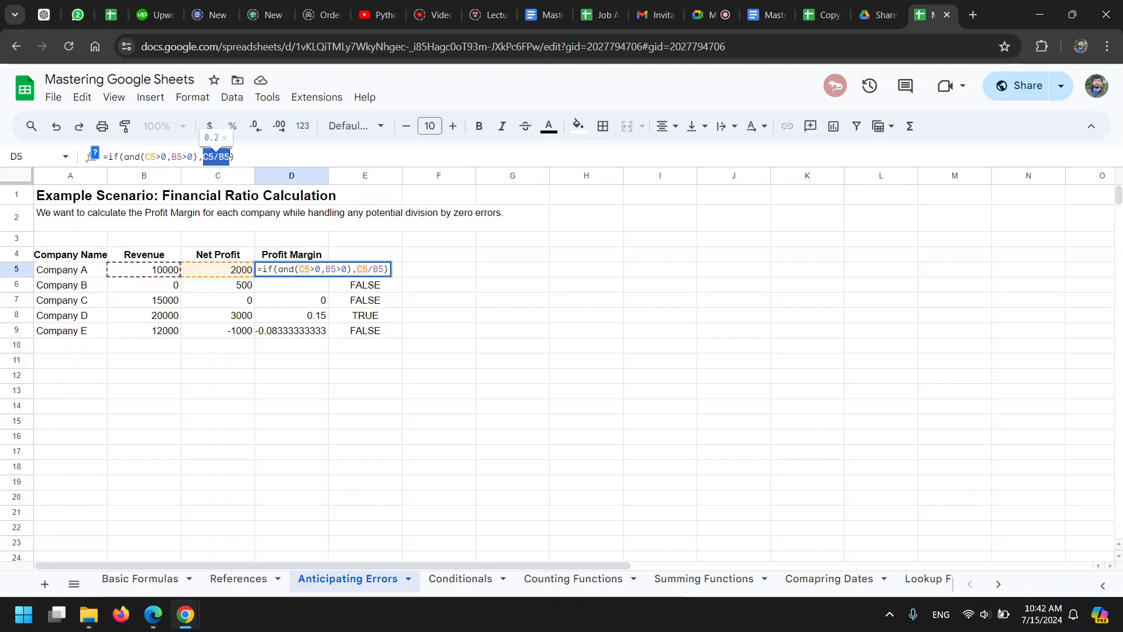
pyautogui.click(230, 154)
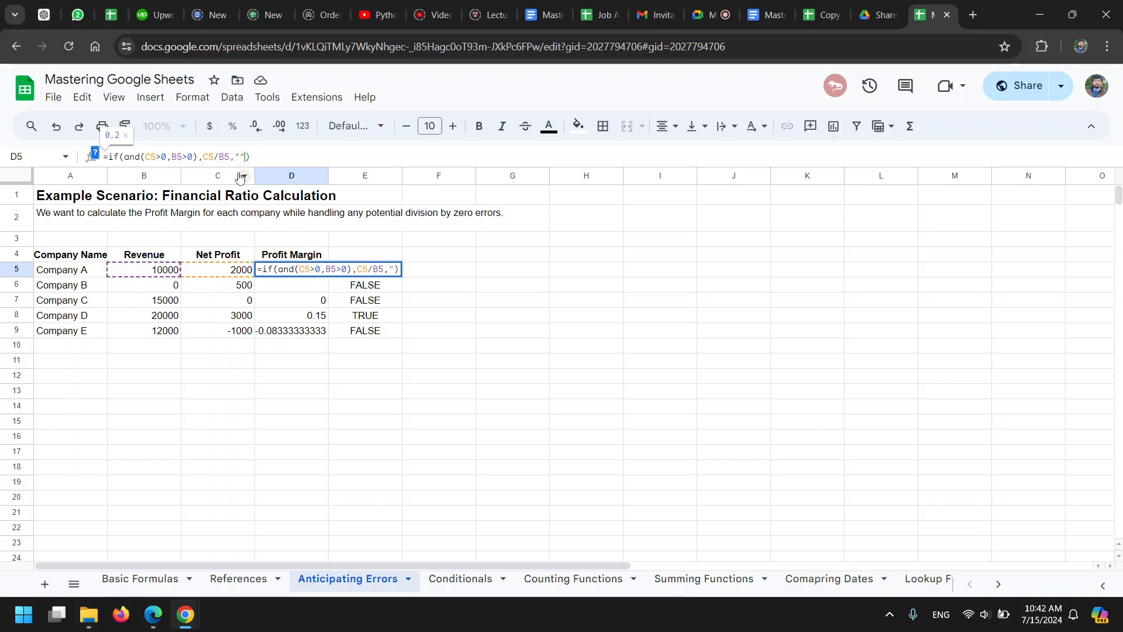
pyautogui.write(',""')
pyautogui.press('Return')
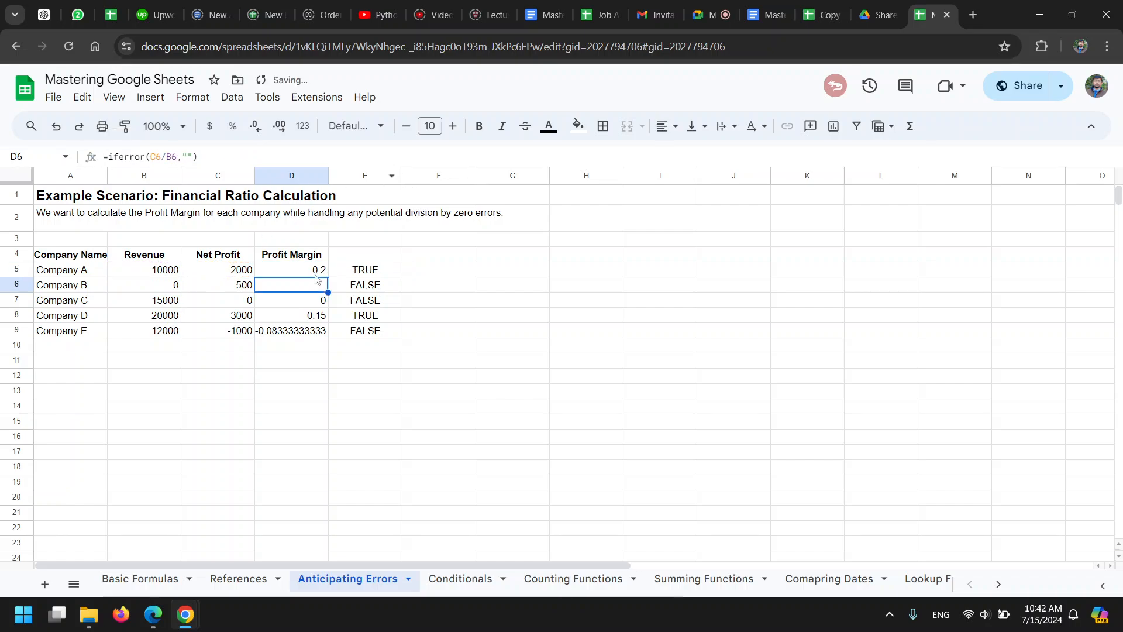
pyautogui.click(323, 271)
pyautogui.moveTo(328, 278); pyautogui.dragTo(329, 339)
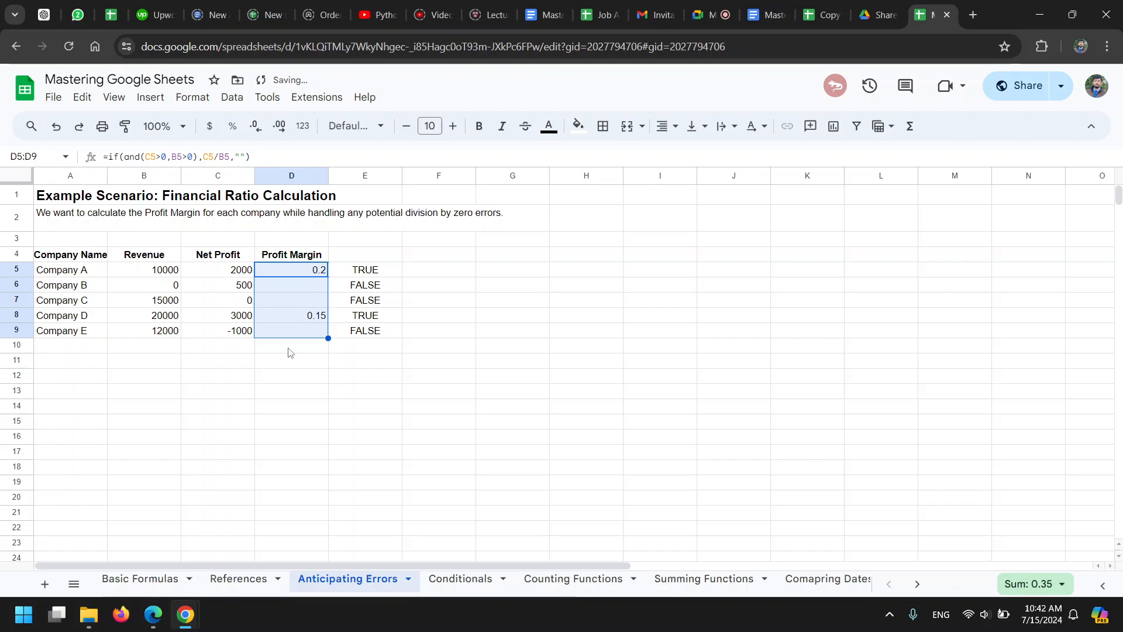
# - Compare the Profit Margin results with the zero, negative and positive Revenue and Net Profit values of each company
pyautogui.click(240, 302)
pyautogui.moveTo(295, 288); pyautogui.dragTo(300, 300)
pyautogui.click(248, 304)
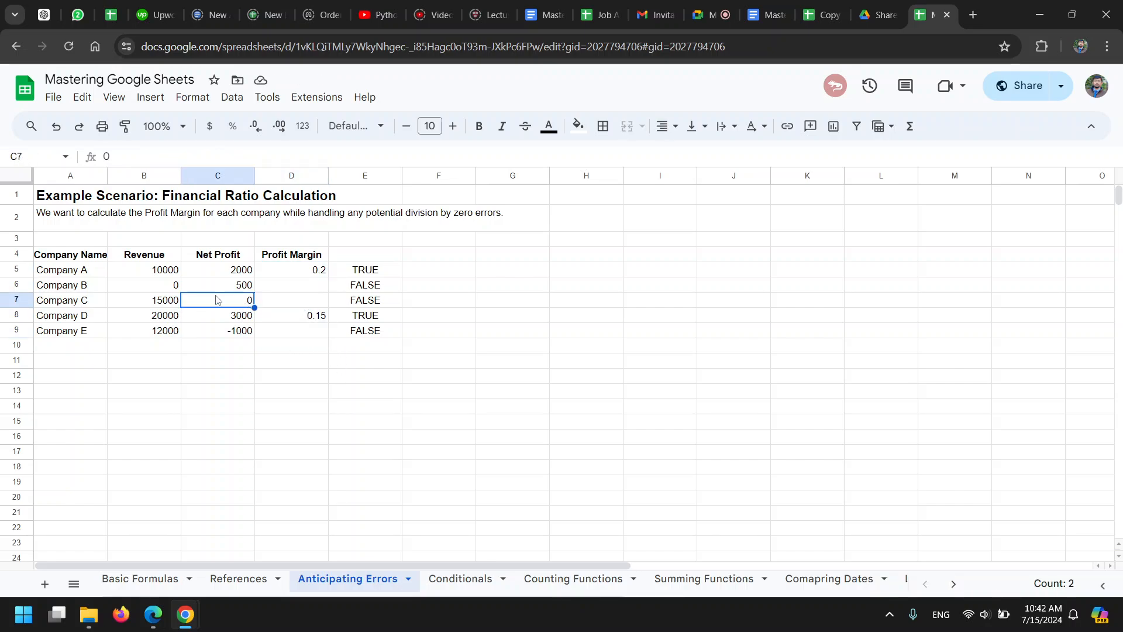
pyautogui.click(168, 286)
pyautogui.click(226, 334)
pyautogui.click(236, 304)
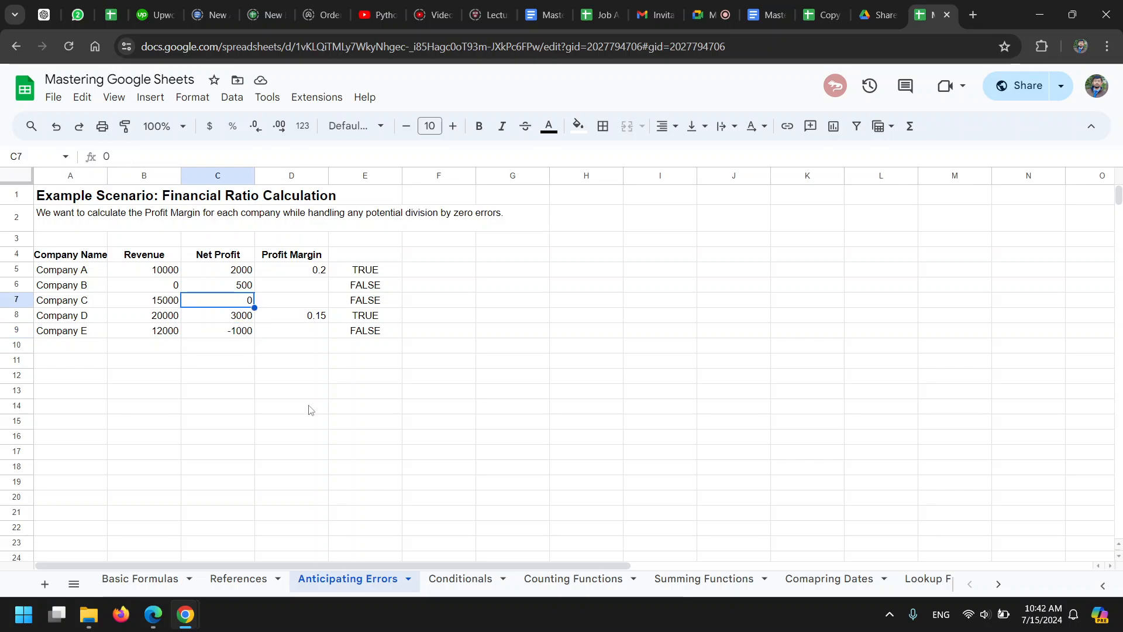
pyautogui.click(228, 272)
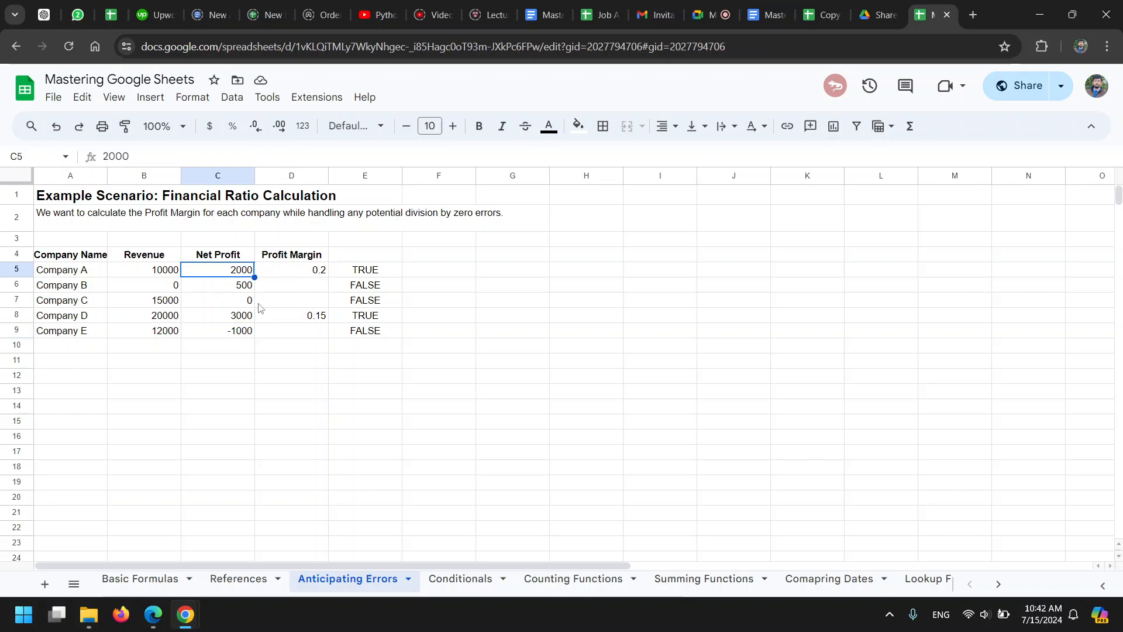
pyautogui.click(248, 320)
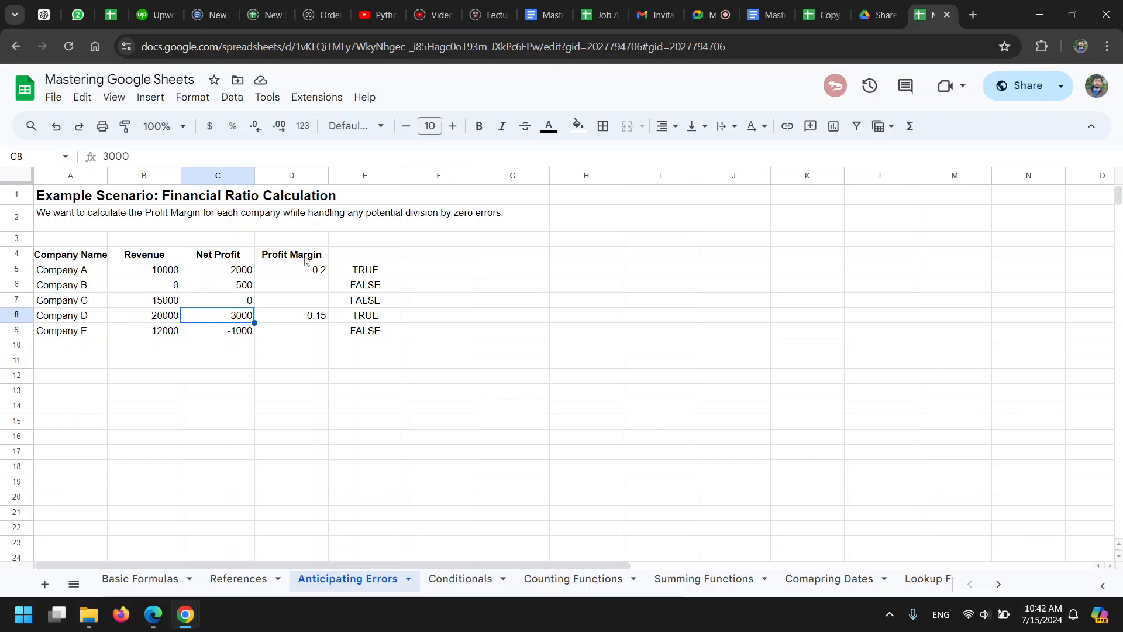
# - Review the AND formula in E5 and the complete IF formula in D5 by highlighting each one
pyautogui.click(377, 271)
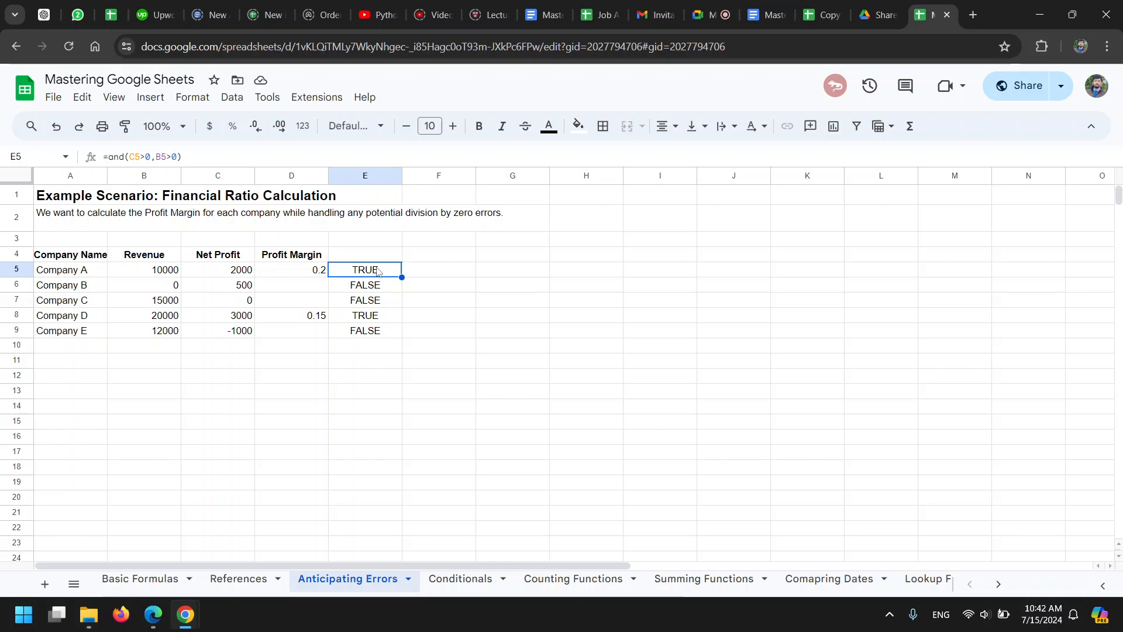
pyautogui.moveTo(183, 157); pyautogui.dragTo(101, 159)
pyautogui.press('Escape')
pyautogui.click(320, 270)
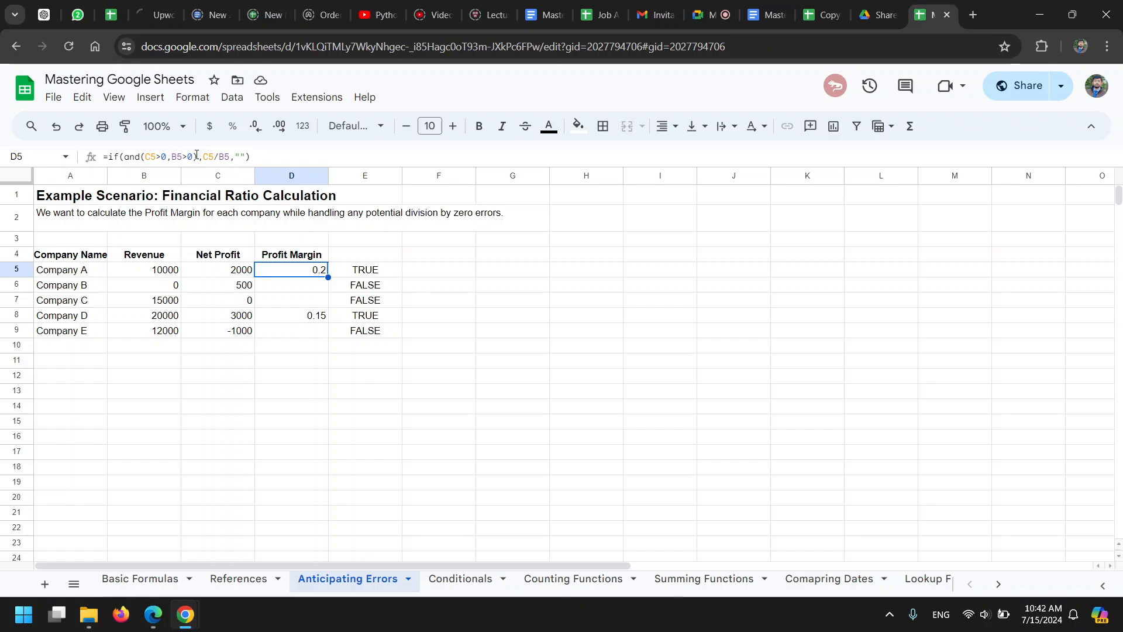
pyautogui.moveTo(251, 156); pyautogui.dragTo(108, 150)
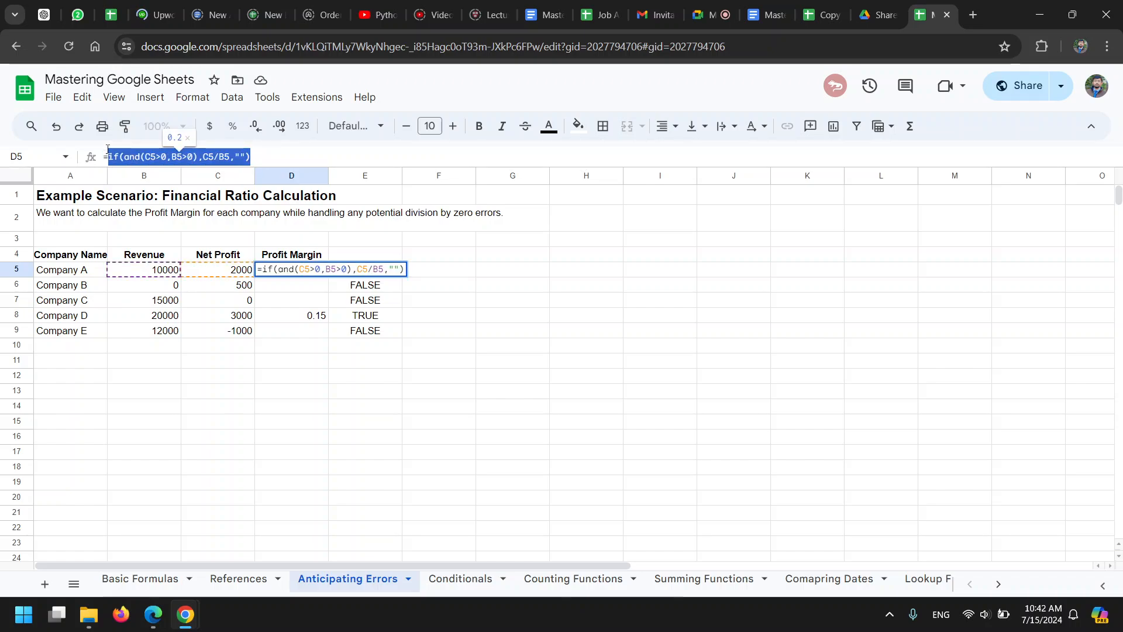